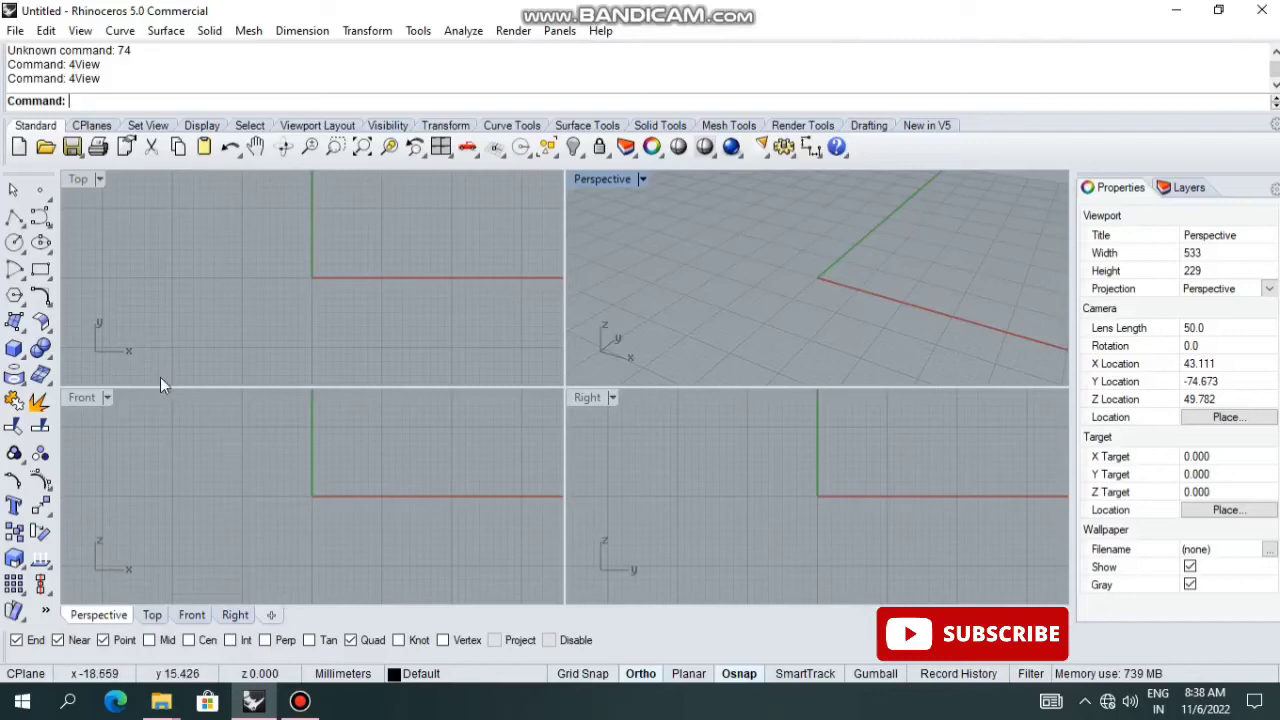
- Maximize the Top viewport so it fills the whole modelling area
double_click(80, 181)
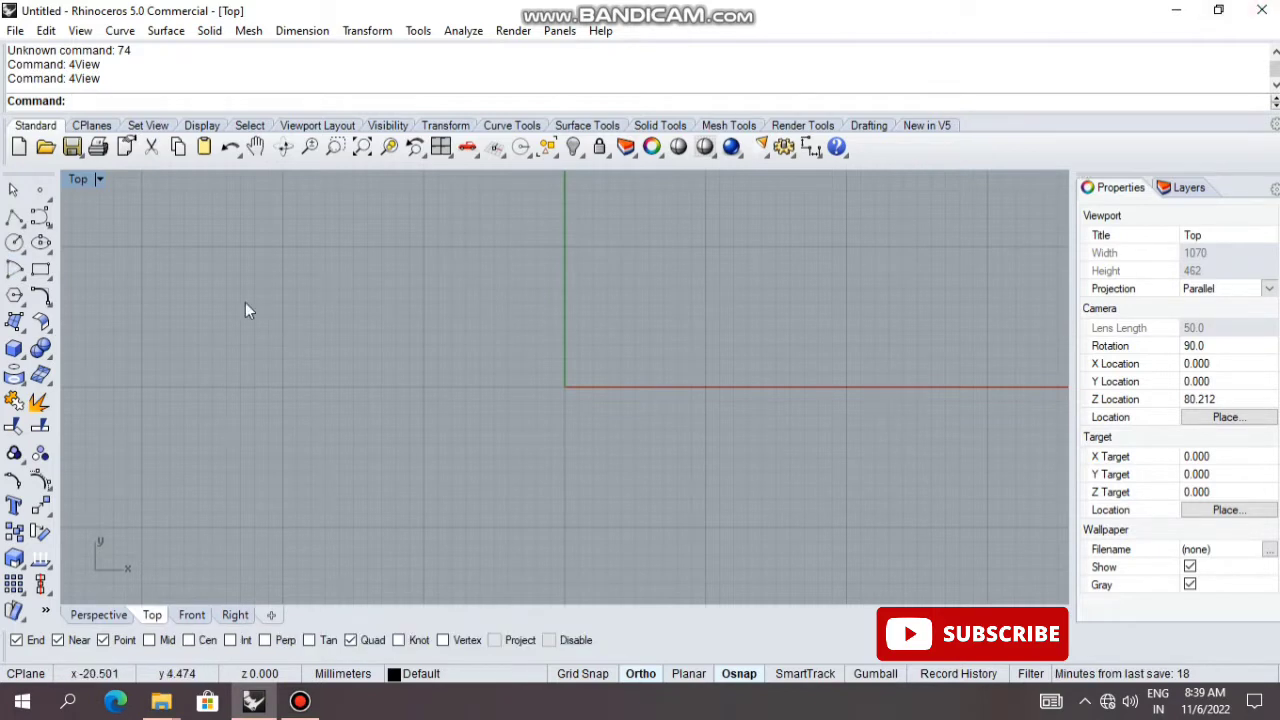
- Draw a 1.8-diameter circle centred at the origin
click(14, 242)
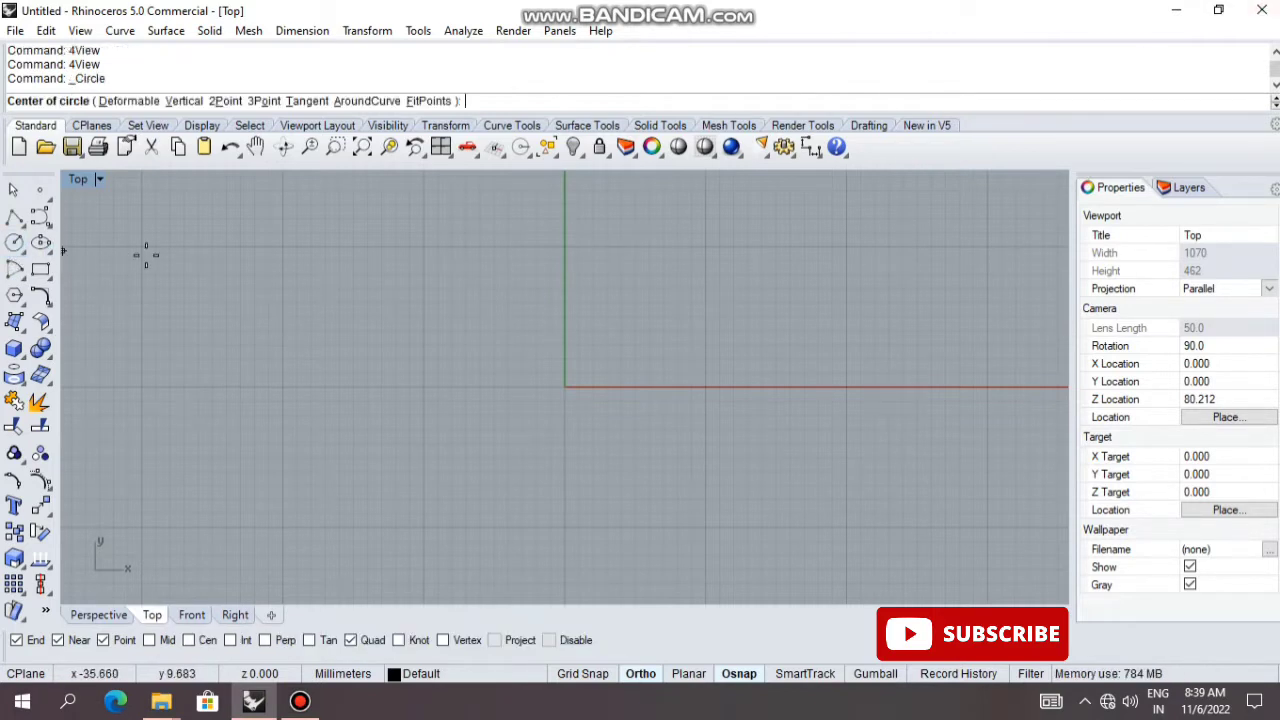
text(0)
key(Return)
text(1.8)
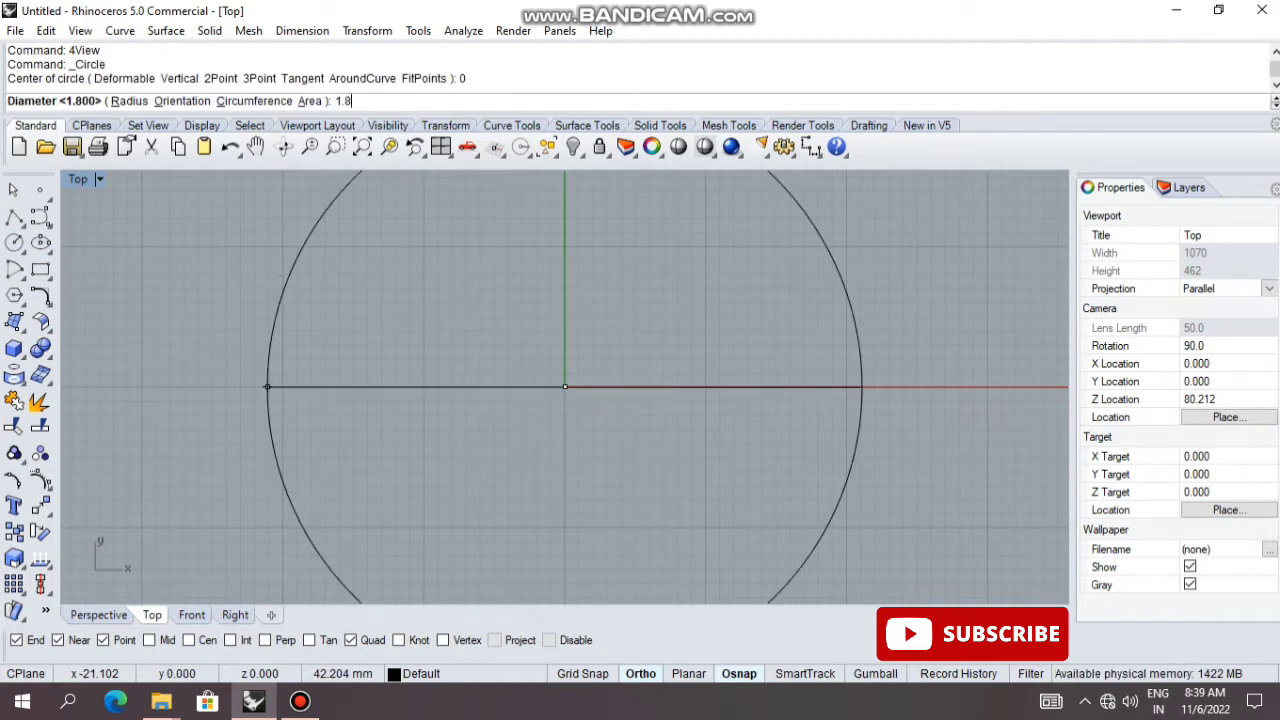
key(Return)
scroll(561, 379, up, 4)
scroll(561, 379, up, 4)
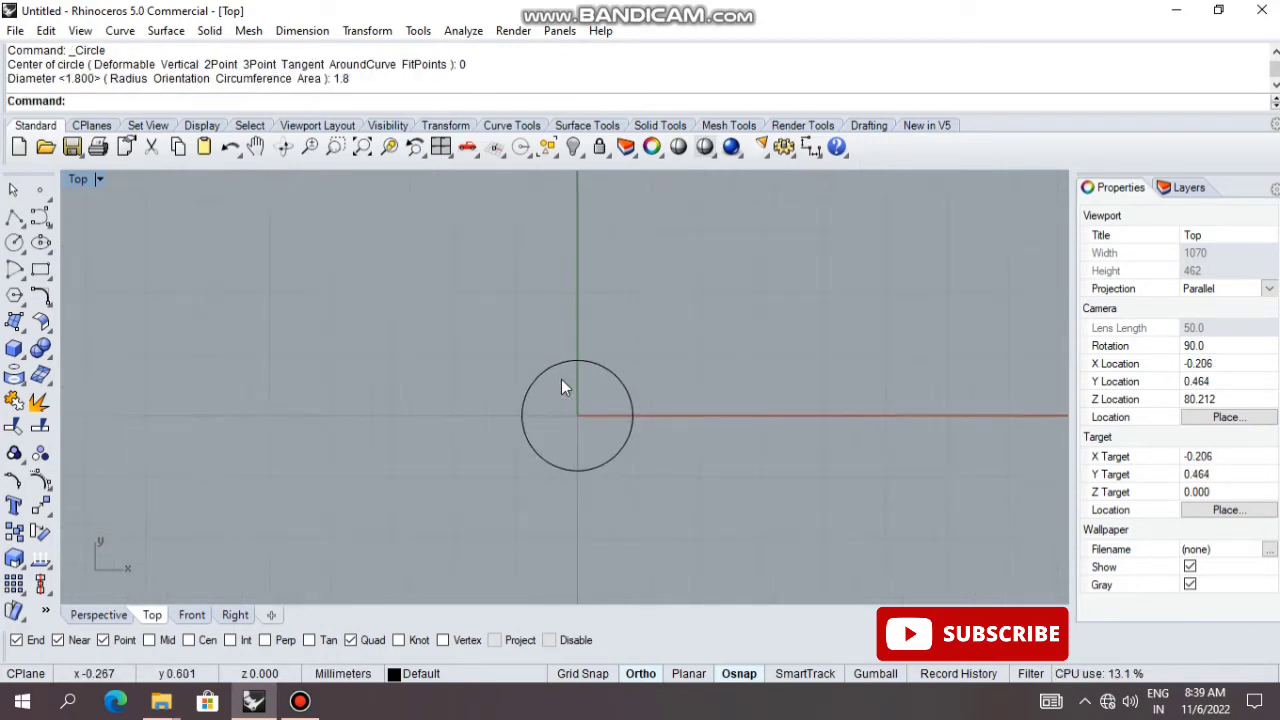
- Offset the circle 0.15 inward
click(564, 318)
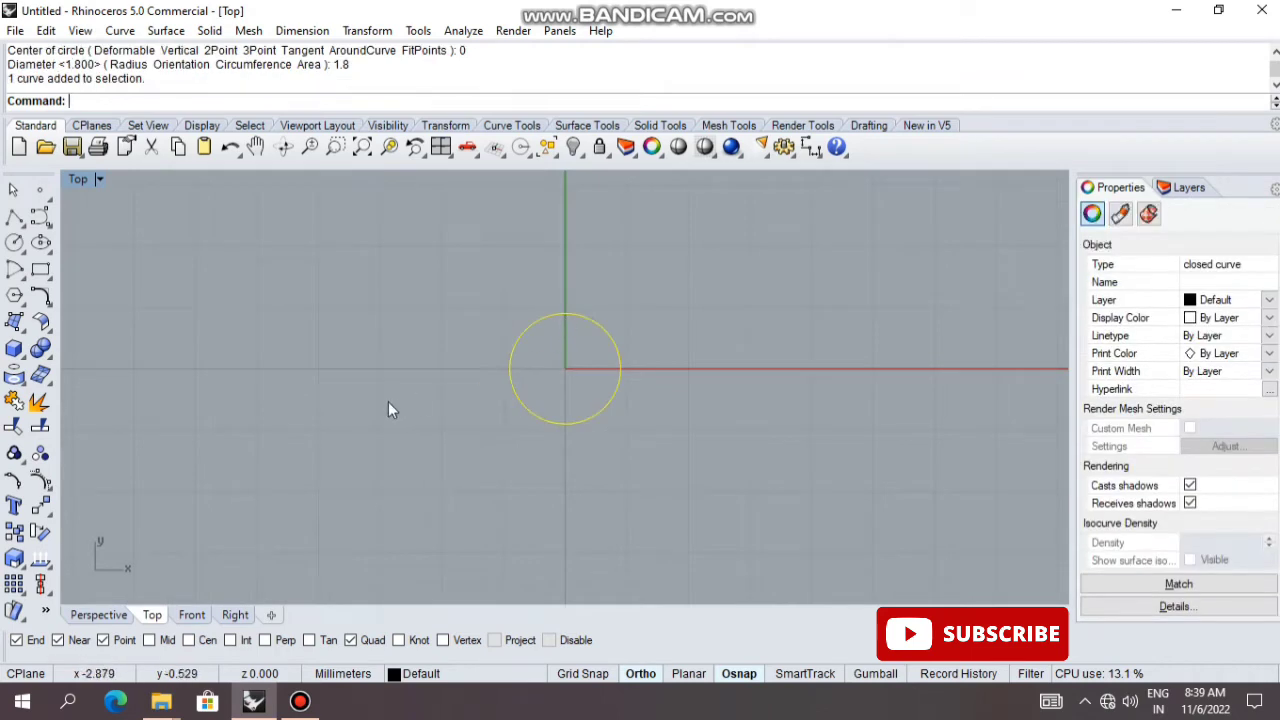
text(Off)
key(Return)
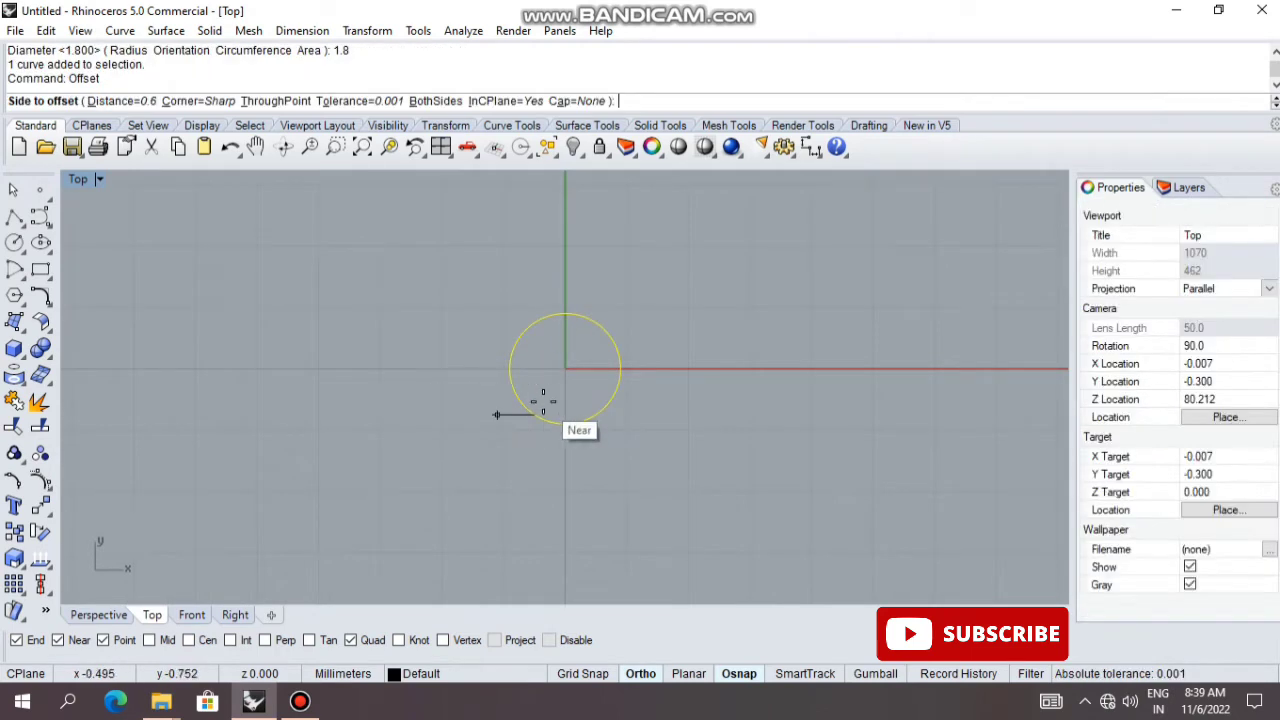
scroll(548, 400, up, 3)
text(.15)
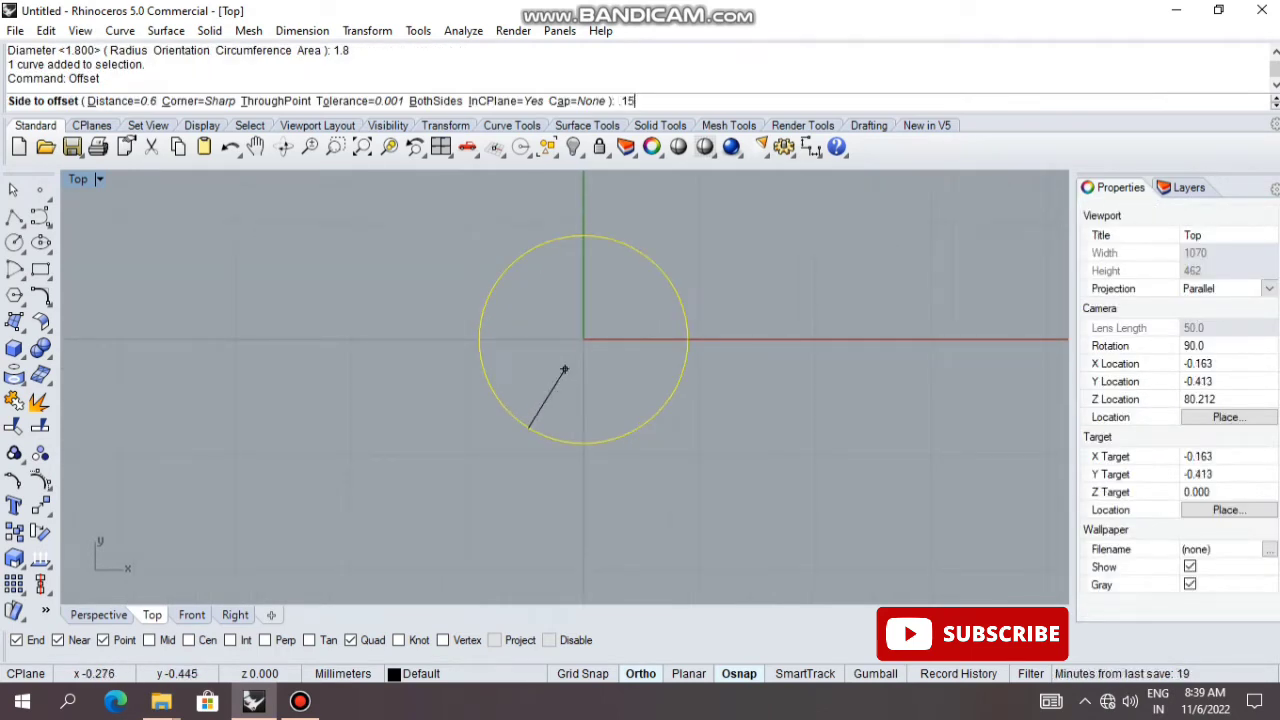
key(Return)
click(560, 378)
- Add two more offsets: 0.1 outward and 0.6 inward, giving four concentric circles
key(Return)
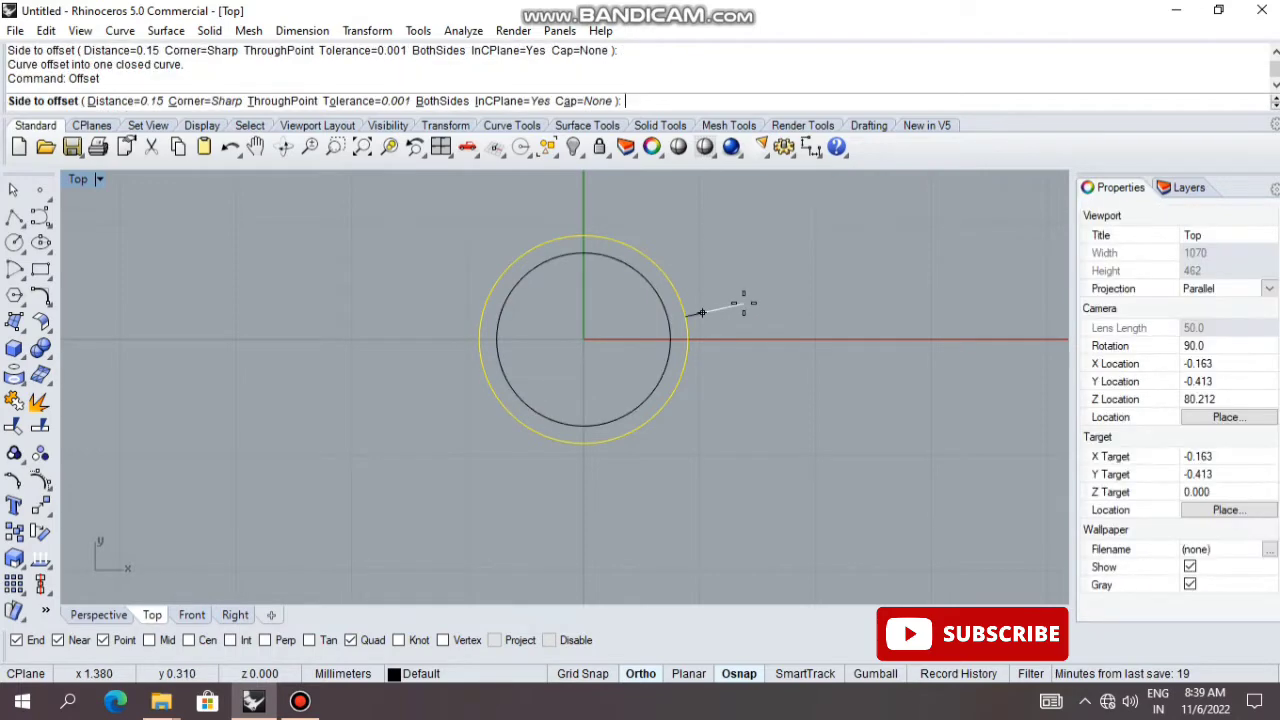
text(.1)
key(Return)
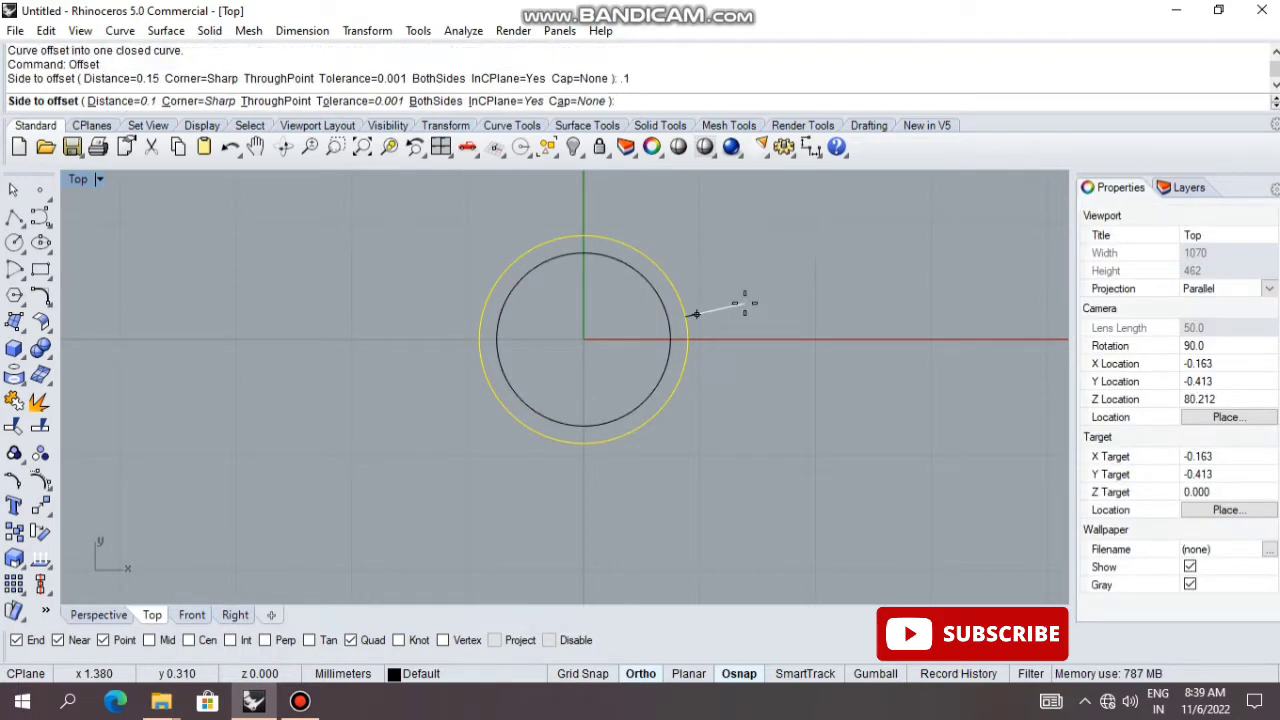
click(695, 314)
click(690, 290)
key(Return)
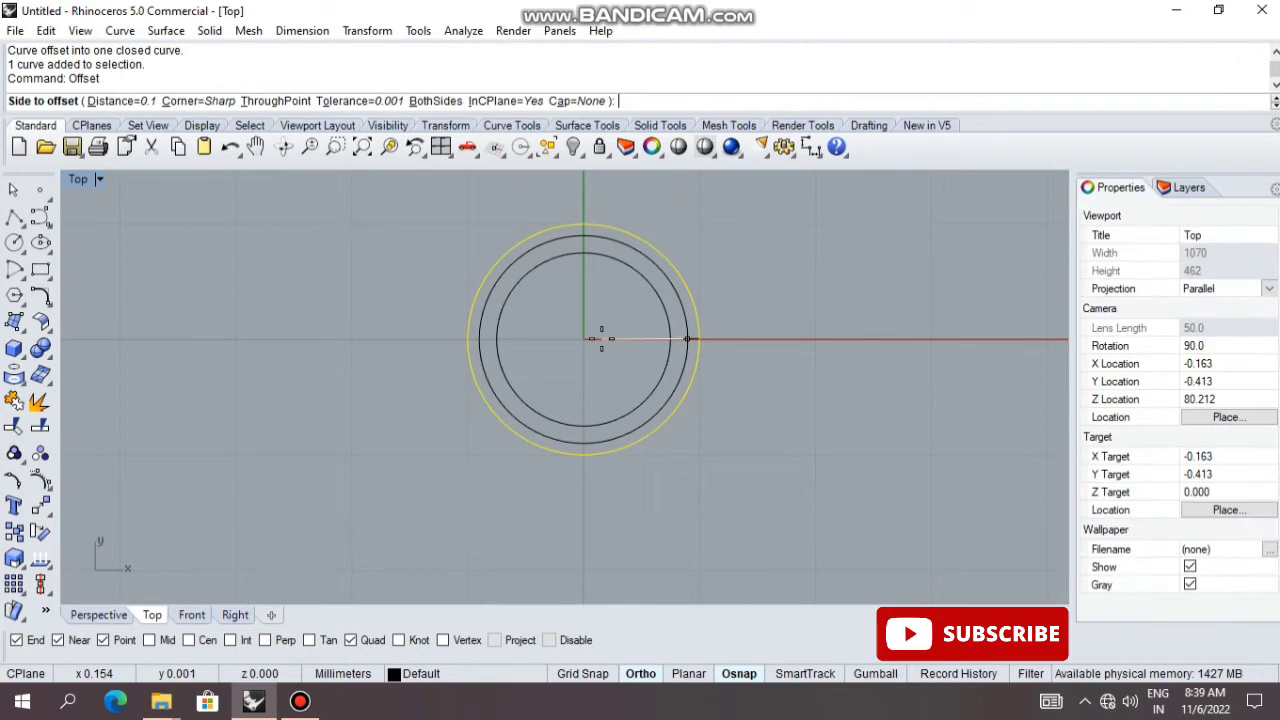
text(.6)
key(Return)
click(600, 339)
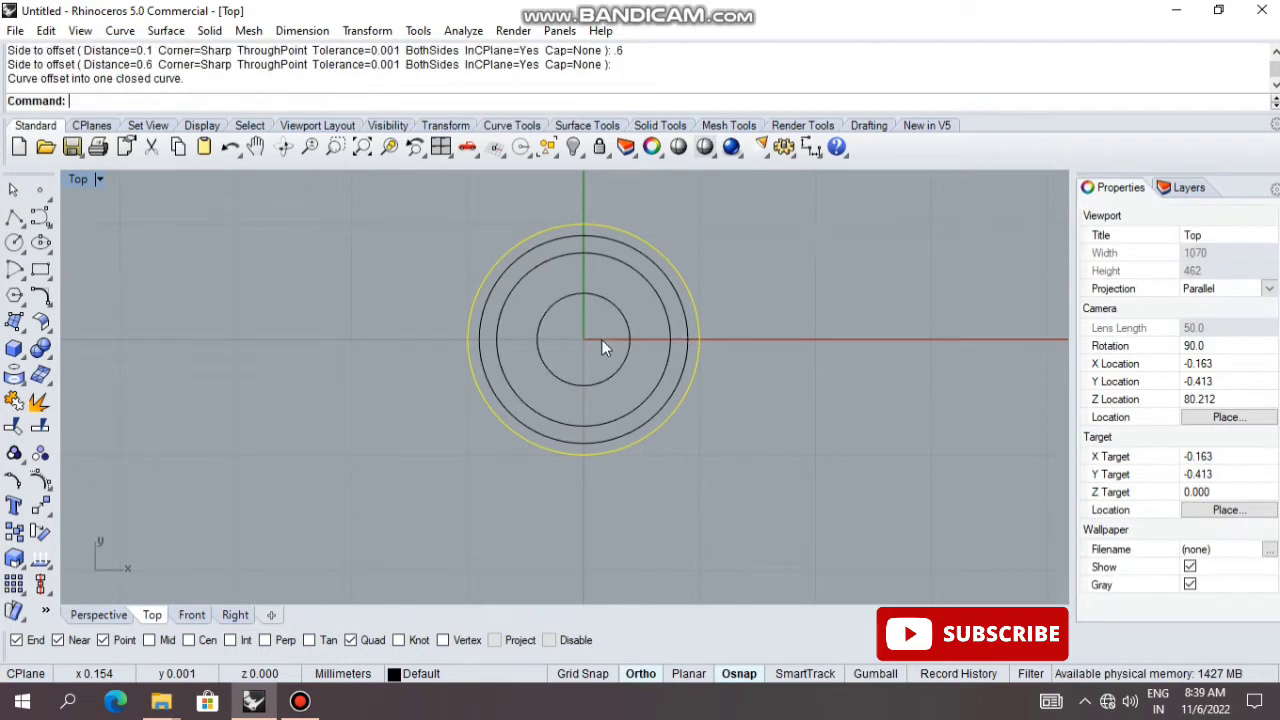
right_drag(601, 339, 600, 386)
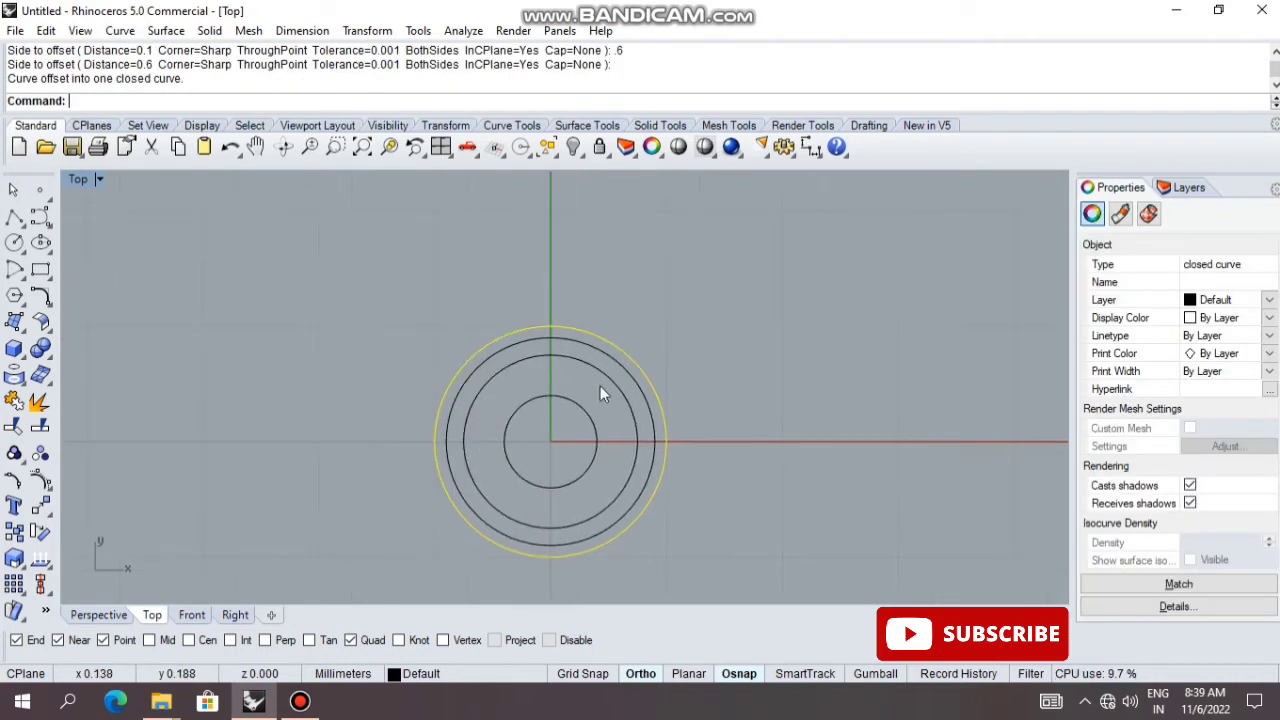
- Draw a 0.7-diameter circle starting from the rings' top quadrant point
click(25, 250)
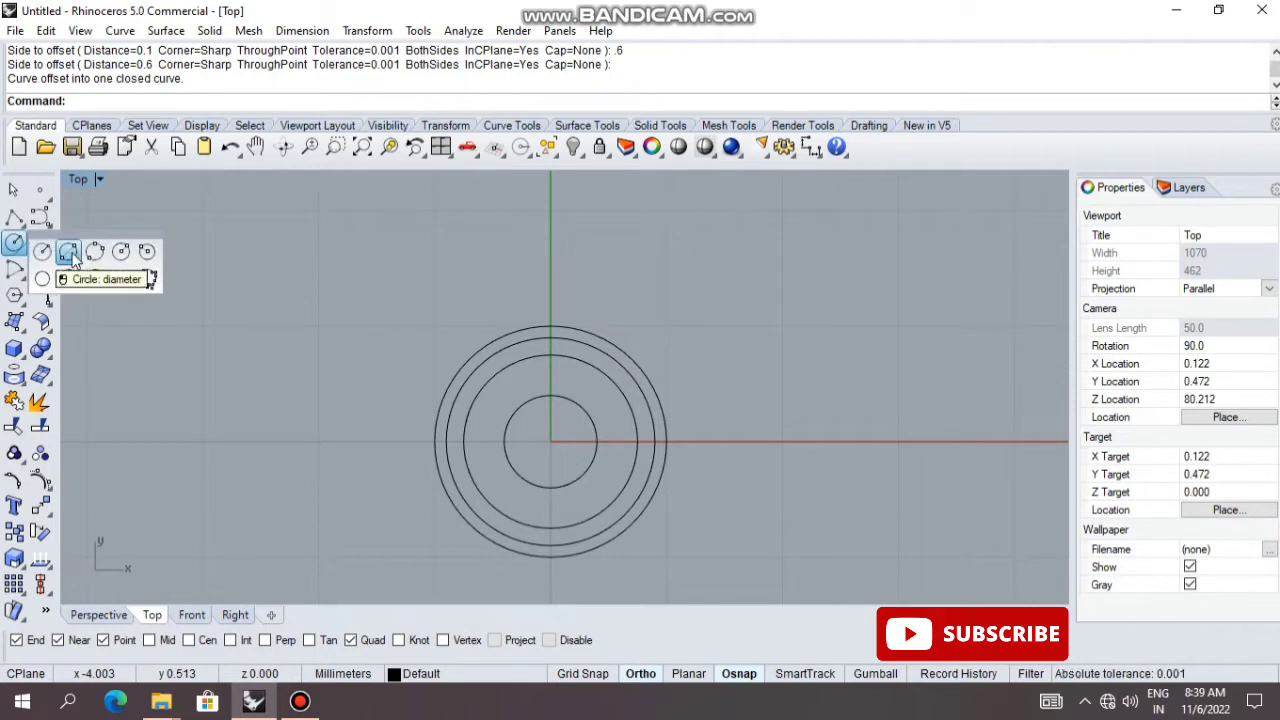
click(68, 252)
click(550, 354)
text(.7)
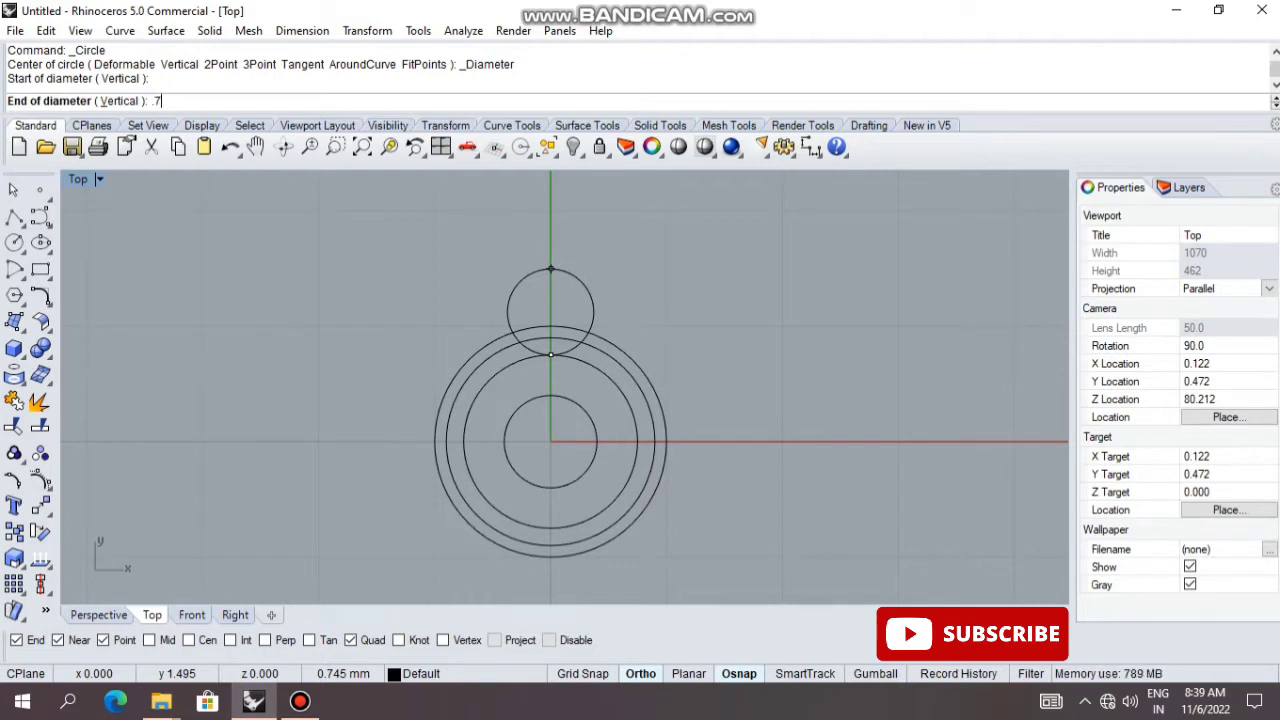
key(Return)
click(550, 270)
scroll(667, 388, down, 2)
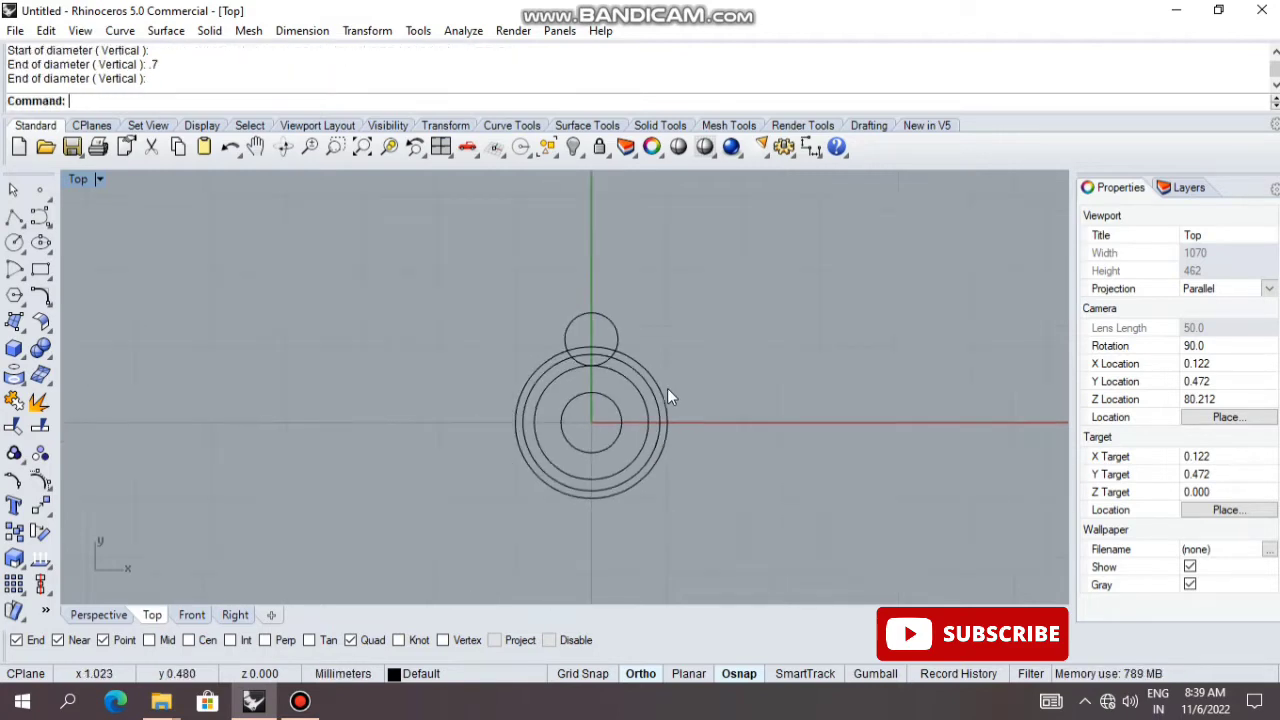
- Build a patch surface from the window-selected circles
drag(713, 476, 363, 418)
text(Pa)
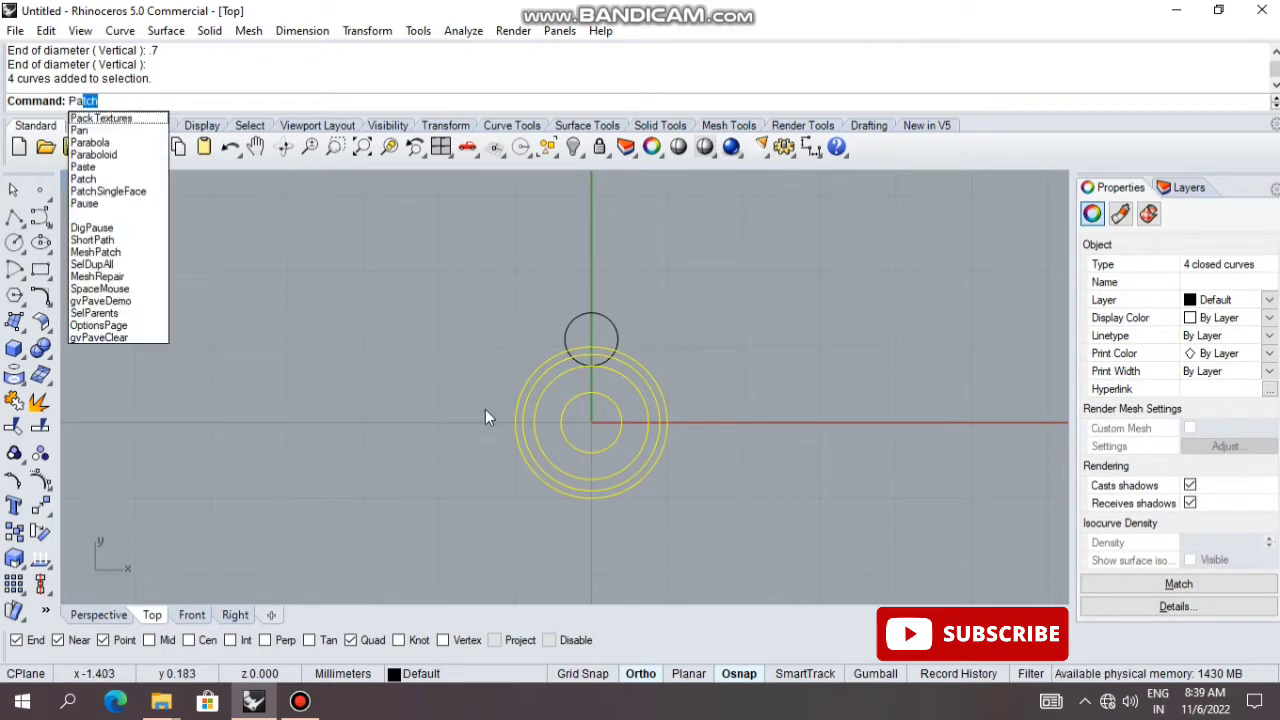
key(Return)
key(Return)
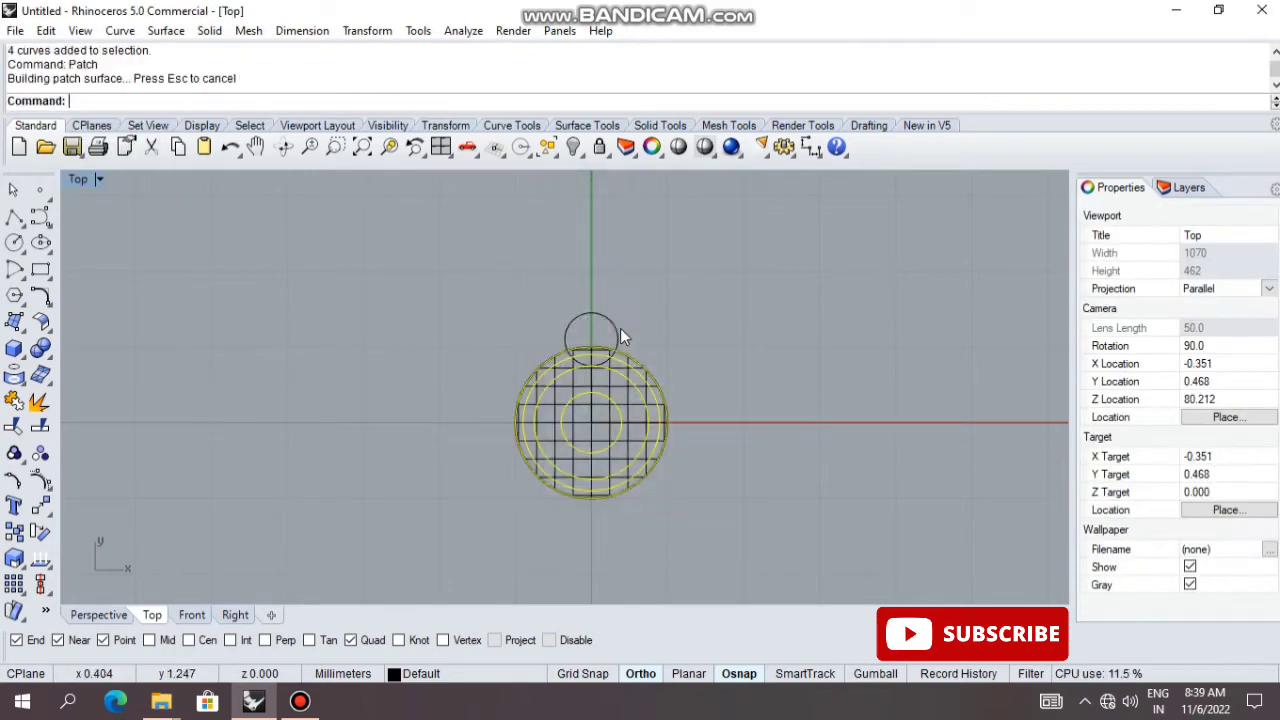
key(Return)
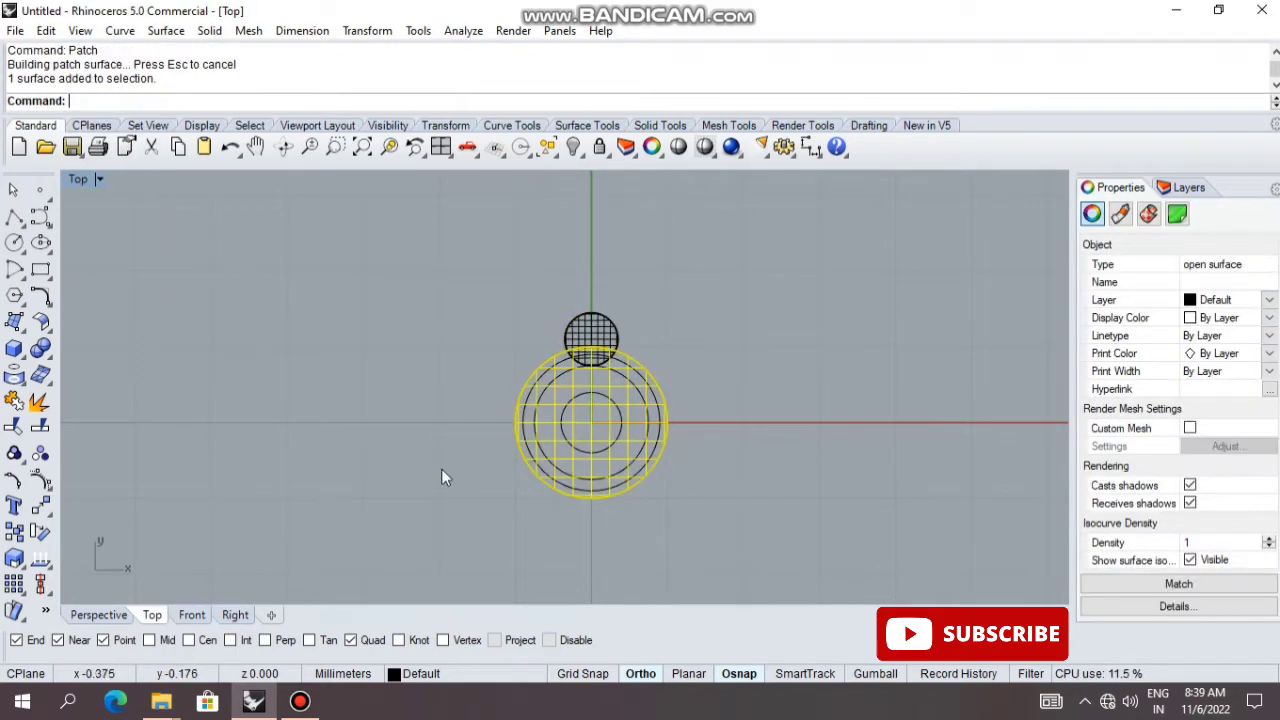
- Split the patch with the innermost circle, delete the central disc, and maximize Perspective
click(40, 428)
scroll(583, 451, up, 5)
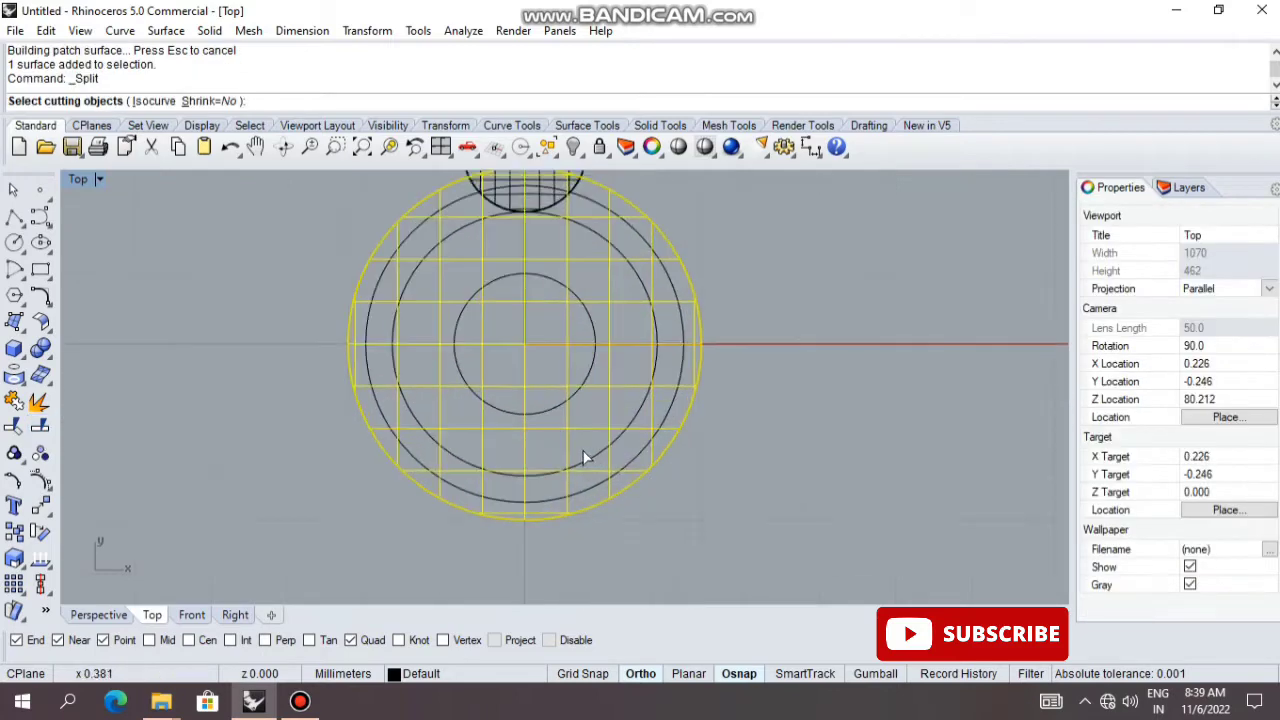
click(532, 416)
key(Return)
click(513, 385)
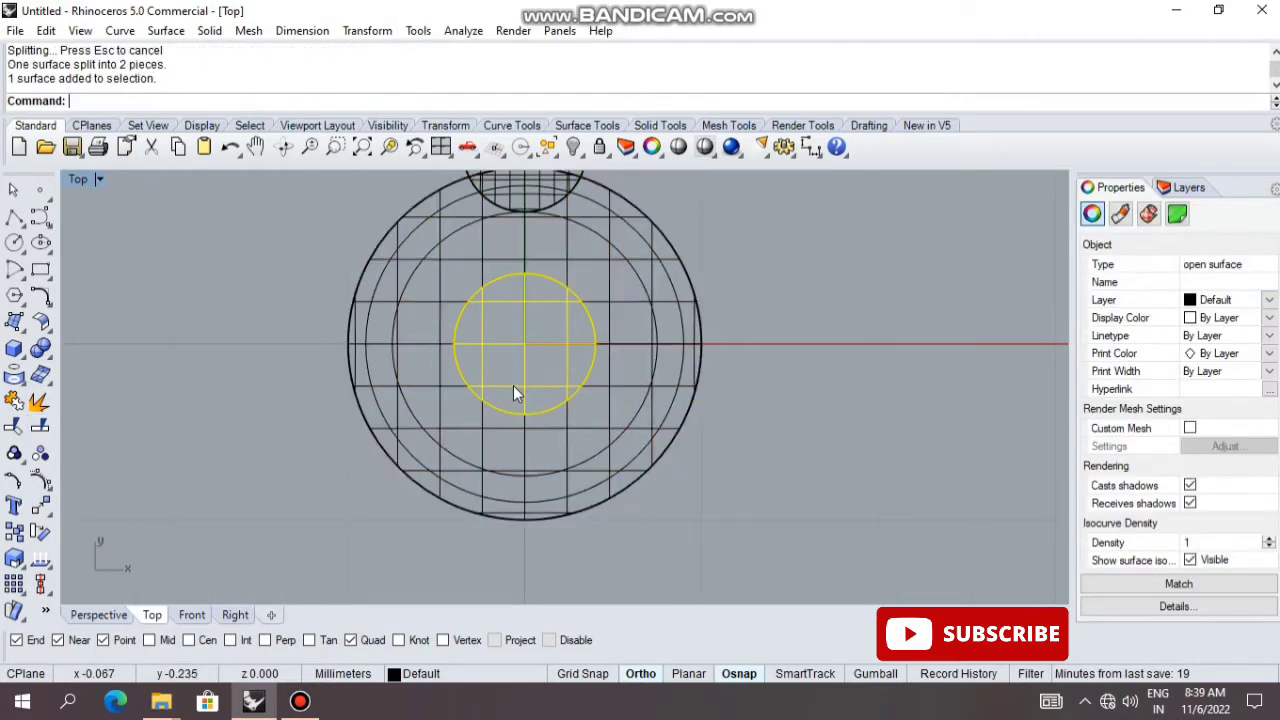
key(Delete)
scroll(516, 402, down, 4)
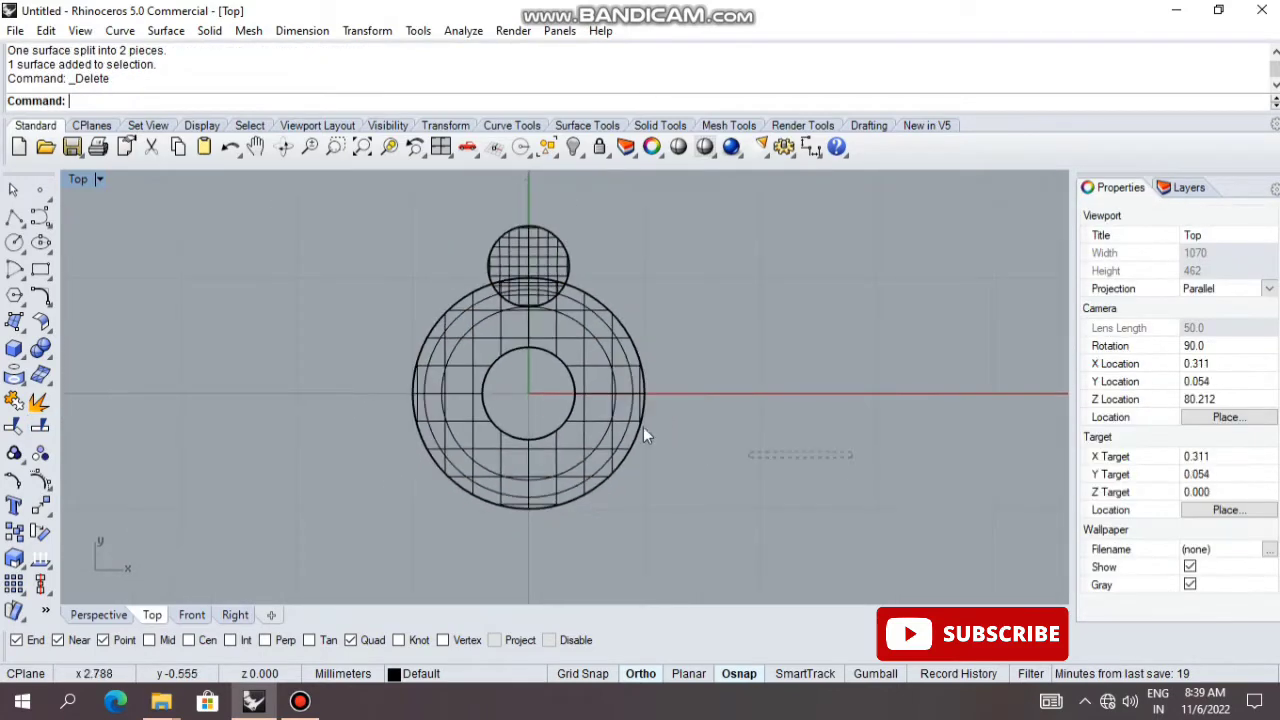
drag(643, 427, 490, 399)
key(ctrl+F4)
- Extrude the ring surface one direction by -1.8 into a holed solid cylinder
mouse_move(544, 404)
right_down()
mouse_move(543, 421)
mouse_move(605, 420)
mouse_move(563, 383)
right_up()
scroll(483, 397, up, 2)
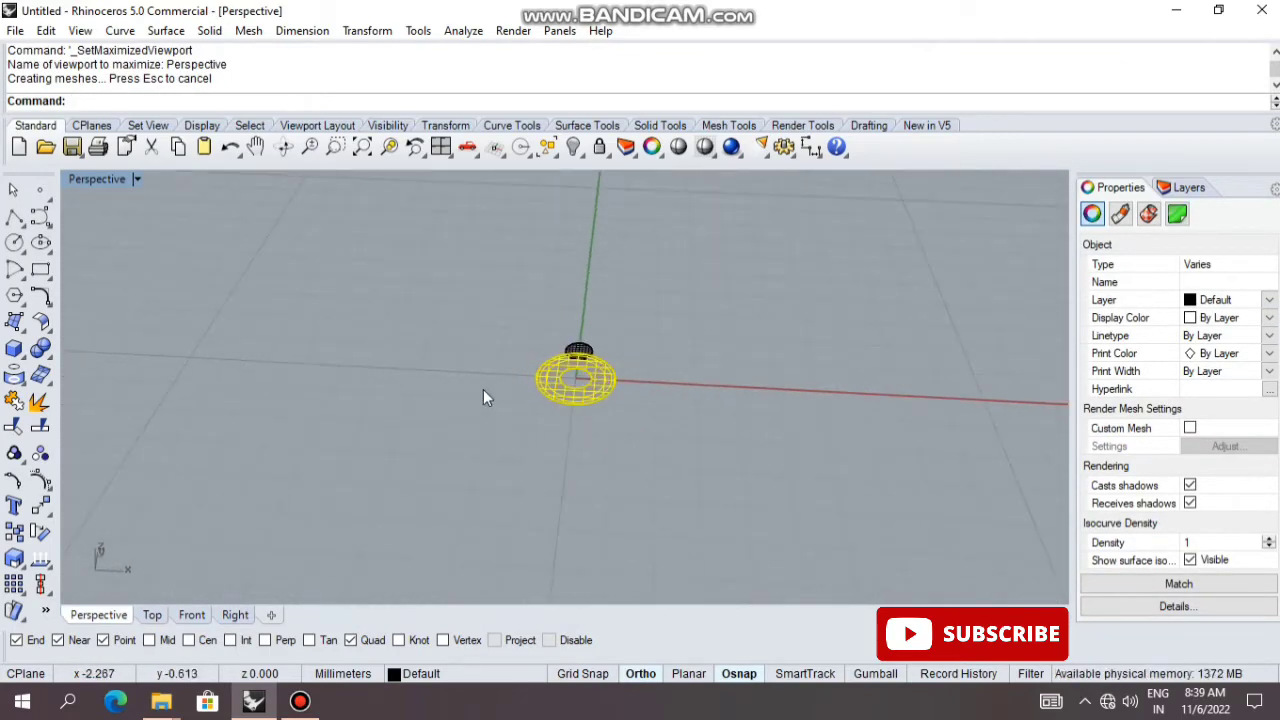
click(18, 348)
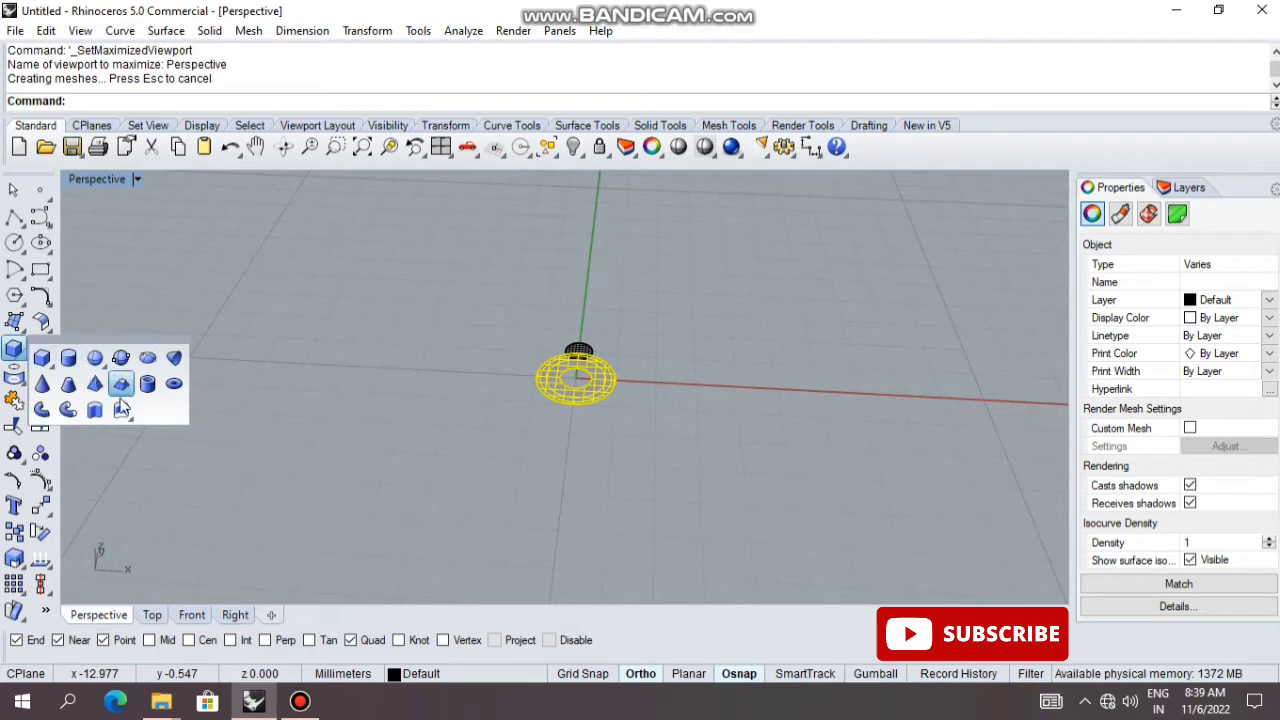
click(120, 405)
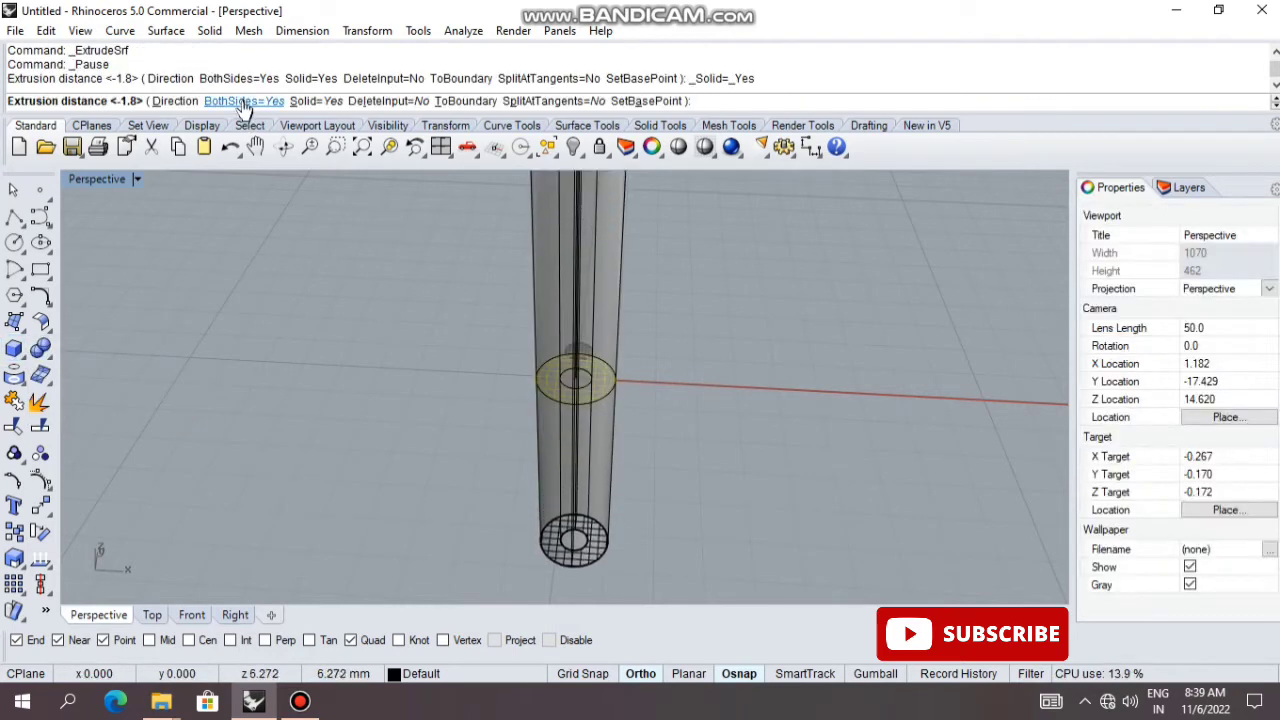
click(243, 101)
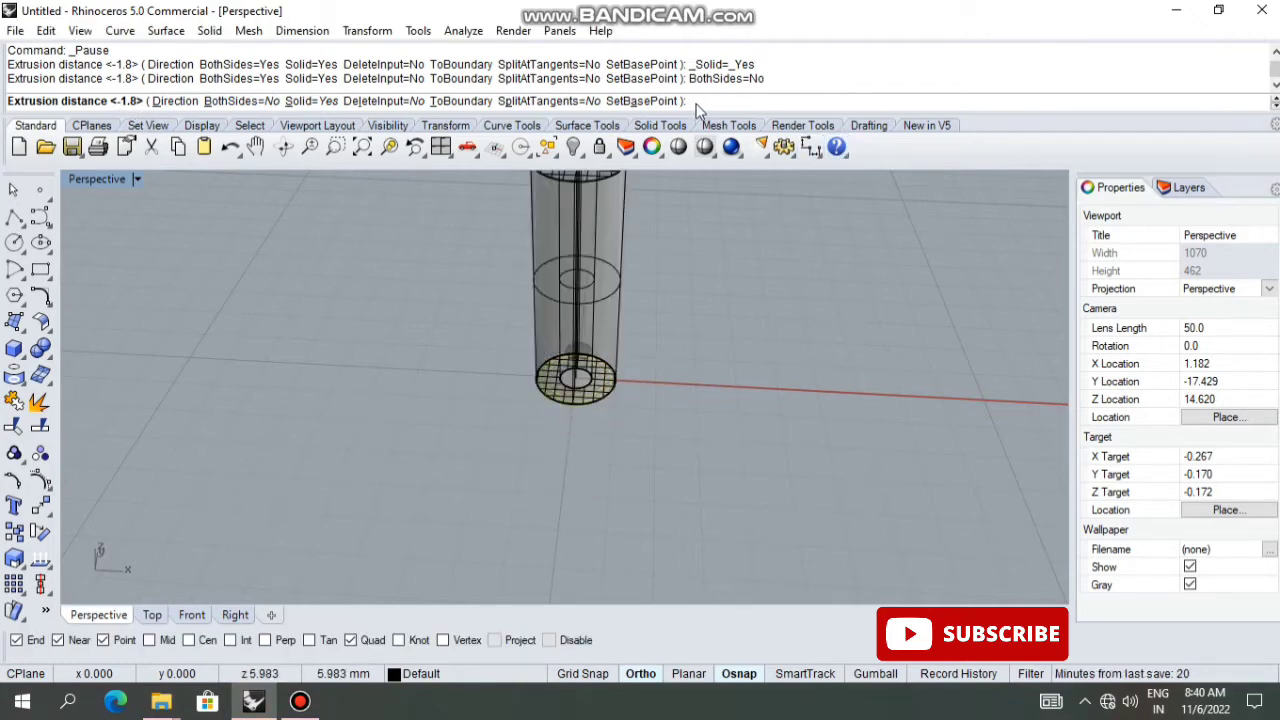
text(-1.8)
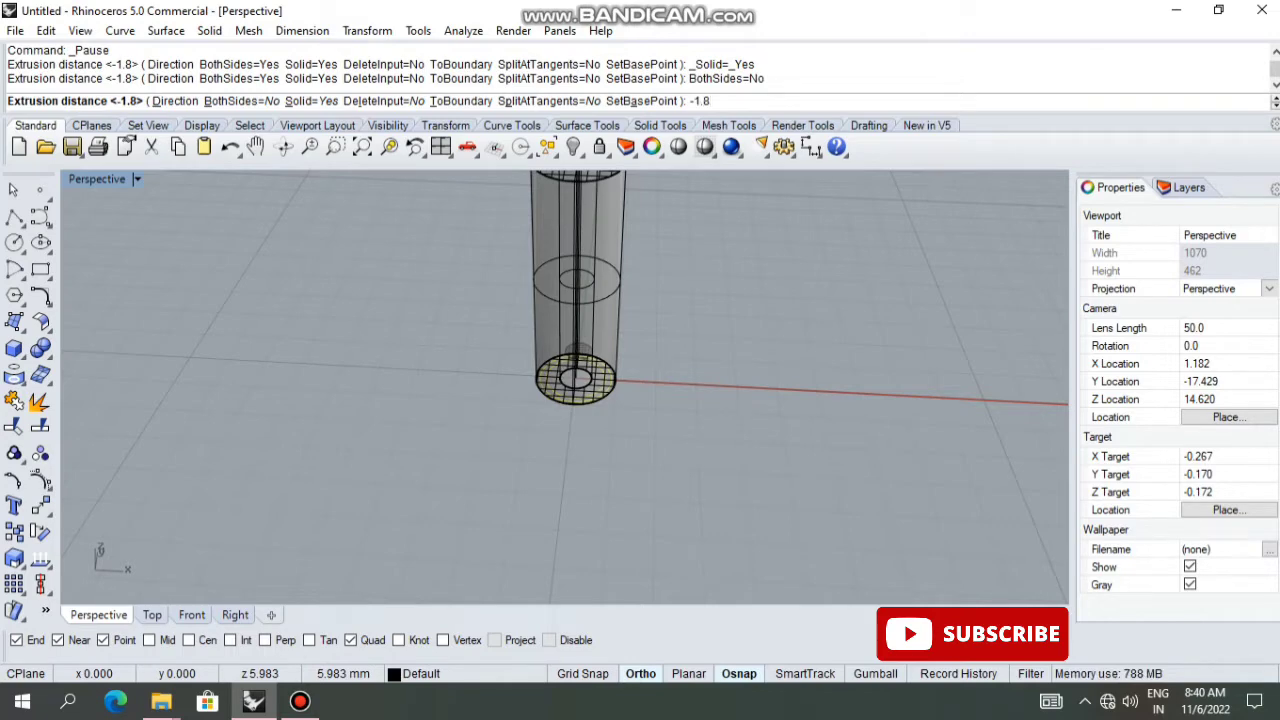
key(Return)
key(Escape)
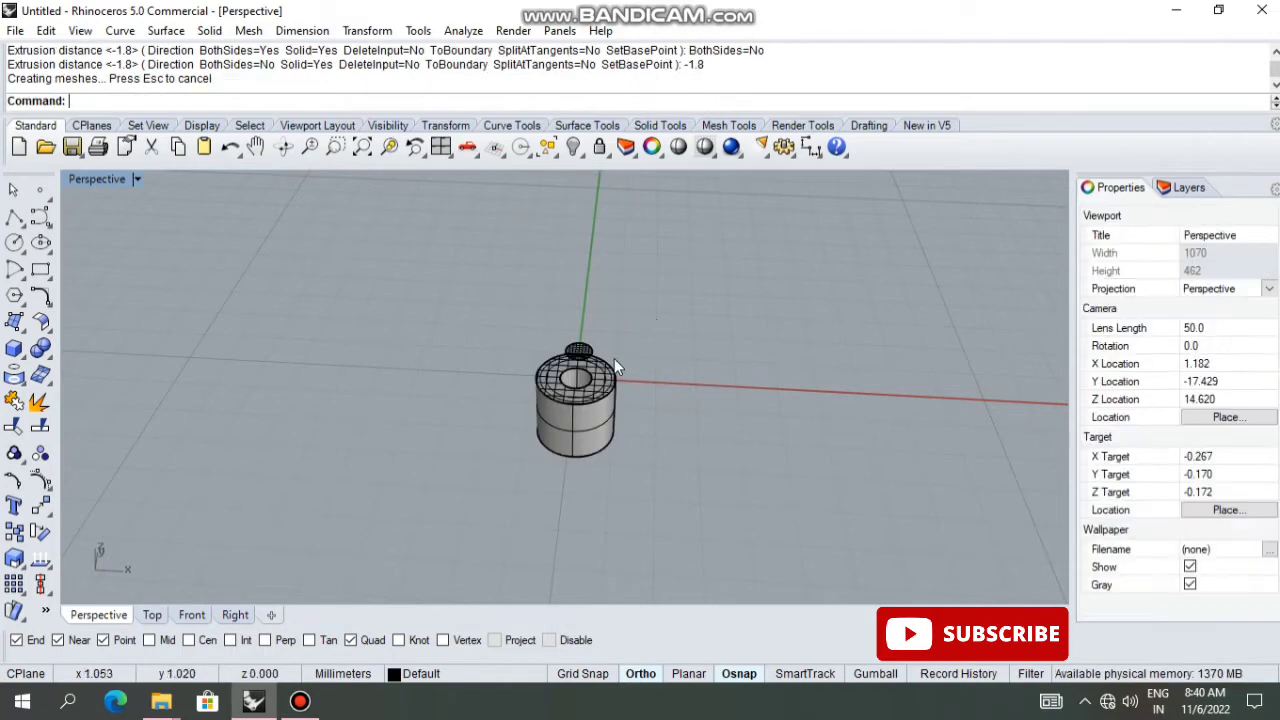
- Extrude the small disc with BothSides=Yes into a peg and delete the leftover surface
scroll(600, 365, up, 3)
scroll(594, 370, up, 2)
right_drag(594, 370, 555, 312)
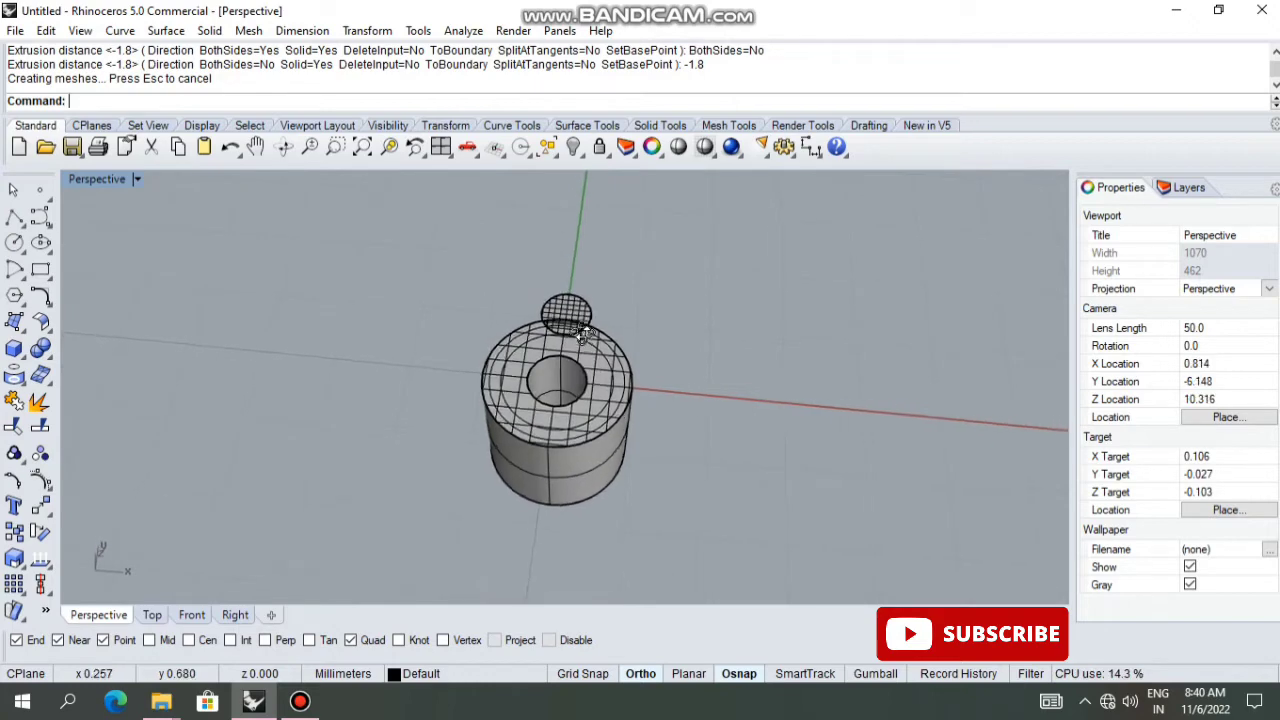
click(555, 312)
key(Return)
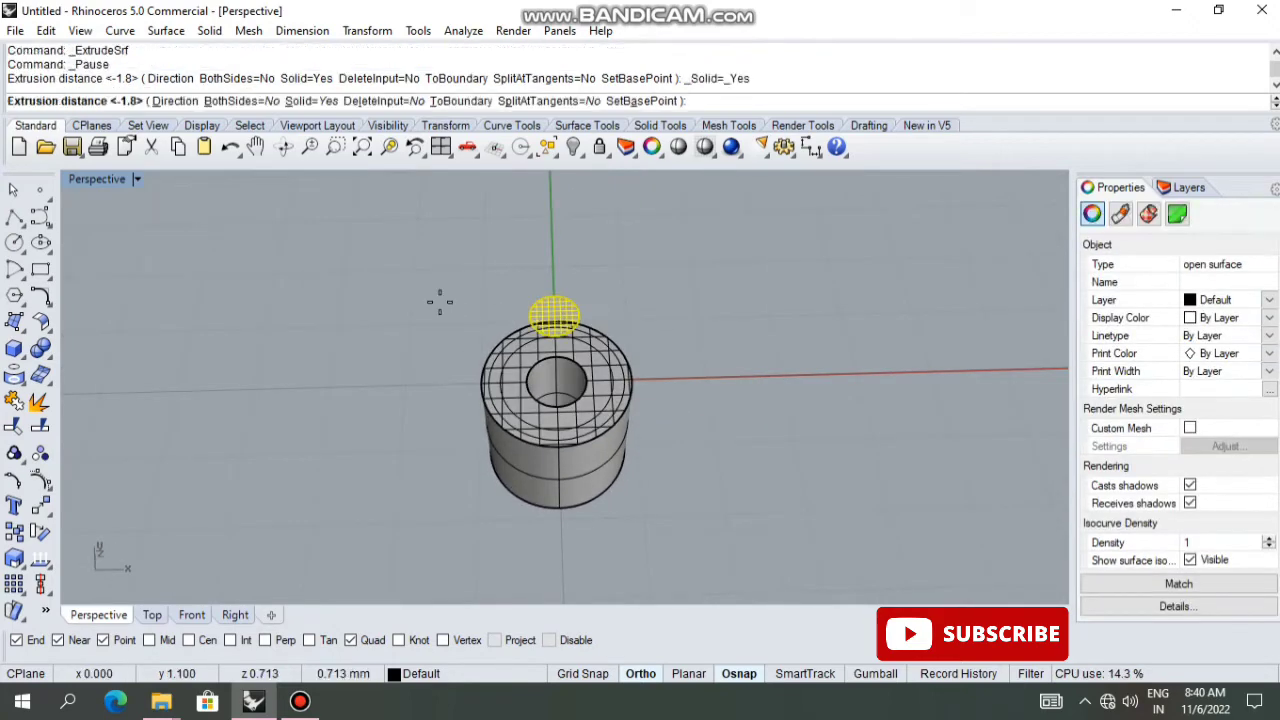
click(220, 102)
right_drag(306, 191, 502, 333)
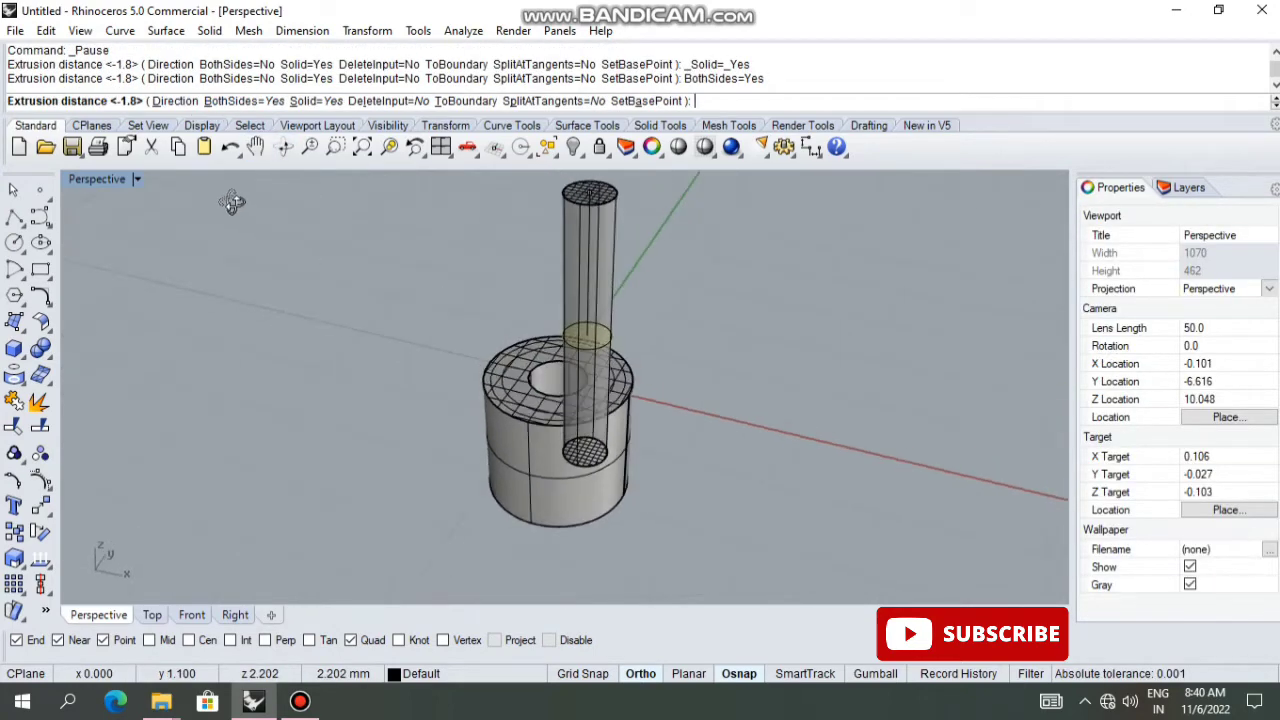
key(Return)
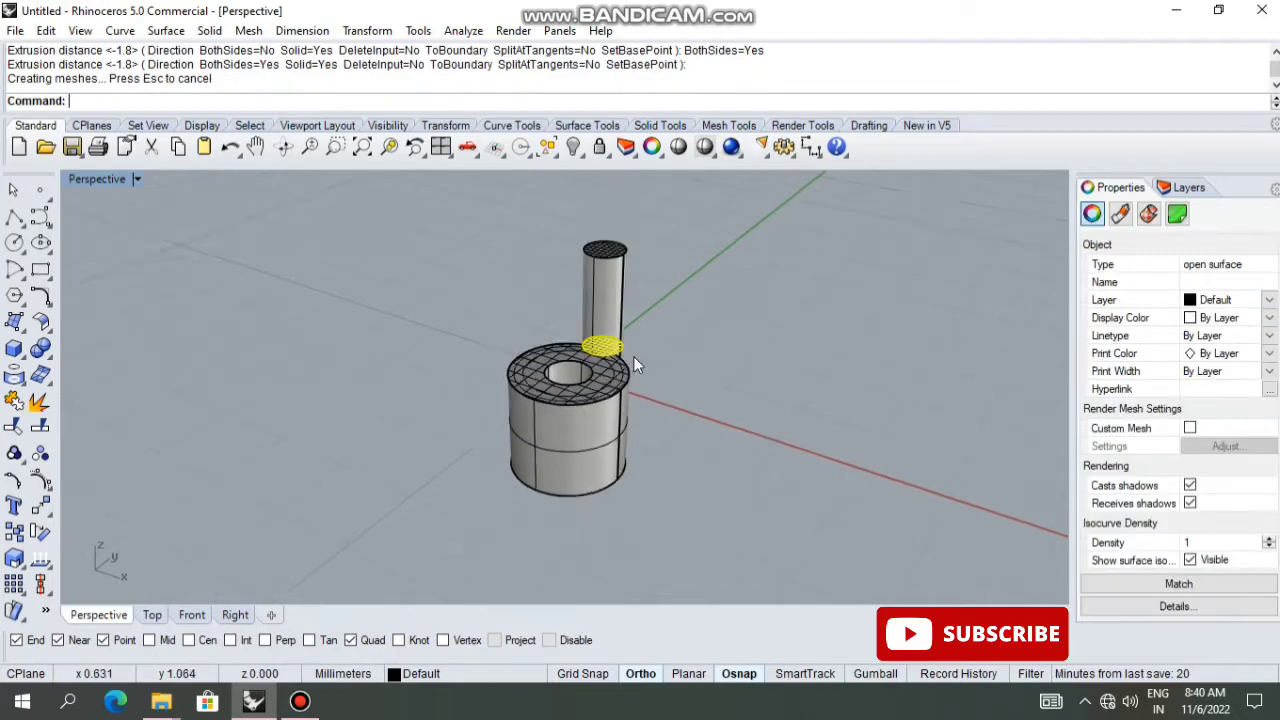
mouse_move(633, 356)
right_down()
mouse_move(540, 360)
mouse_move(666, 457)
mouse_move(797, 303)
mouse_move(777, 503)
mouse_move(820, 417)
mouse_move(797, 489)
right_up()
key(Delete)
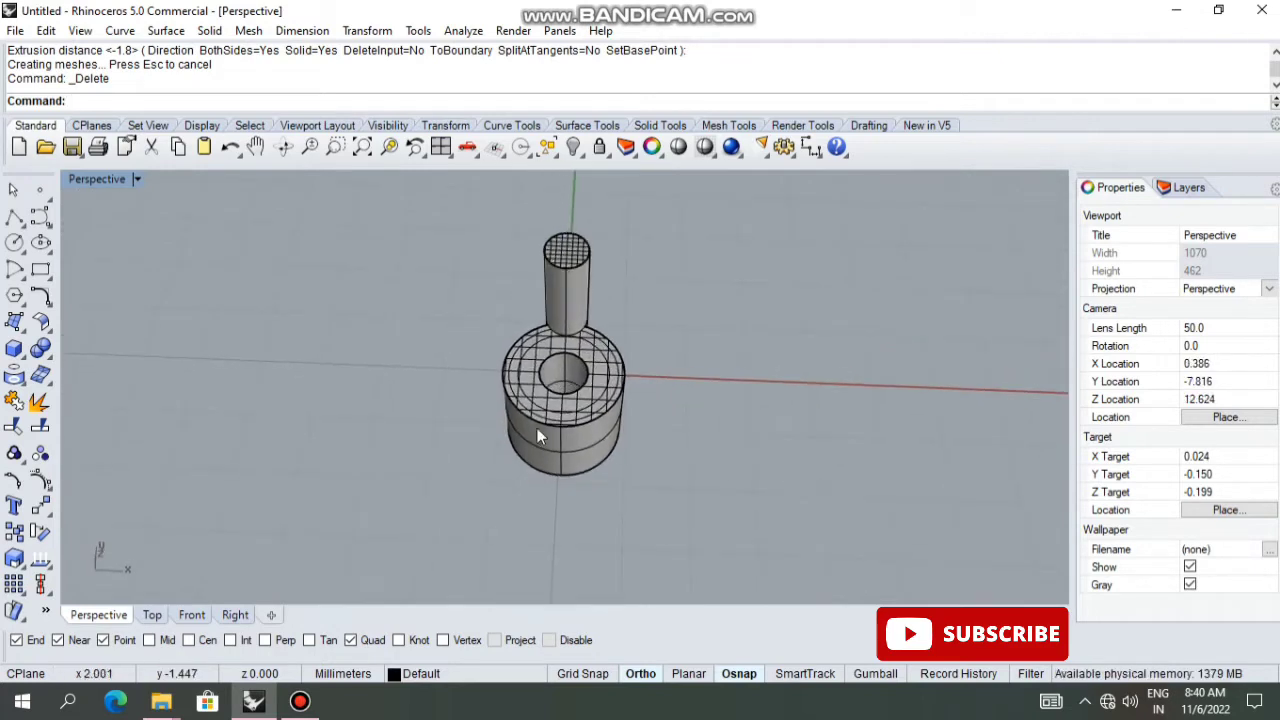
- Fillet the peg's top edge with a 0.3 radius
text(filletEdge)
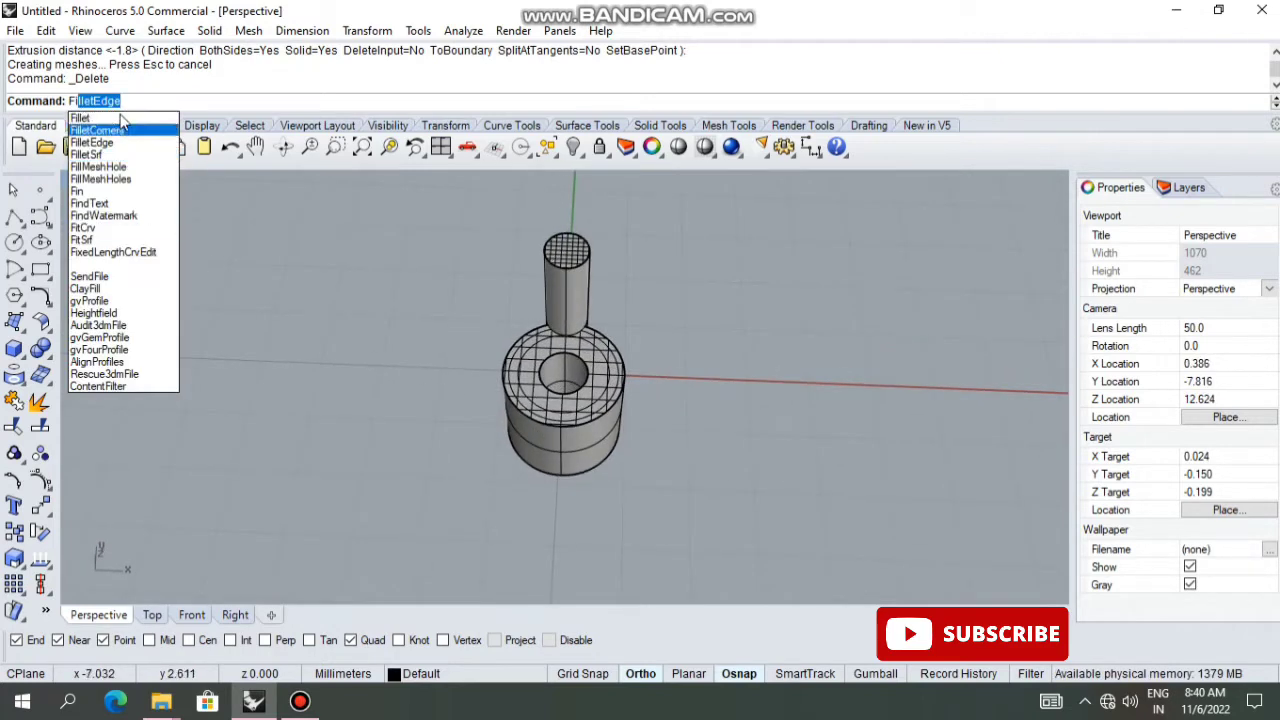
key(Return)
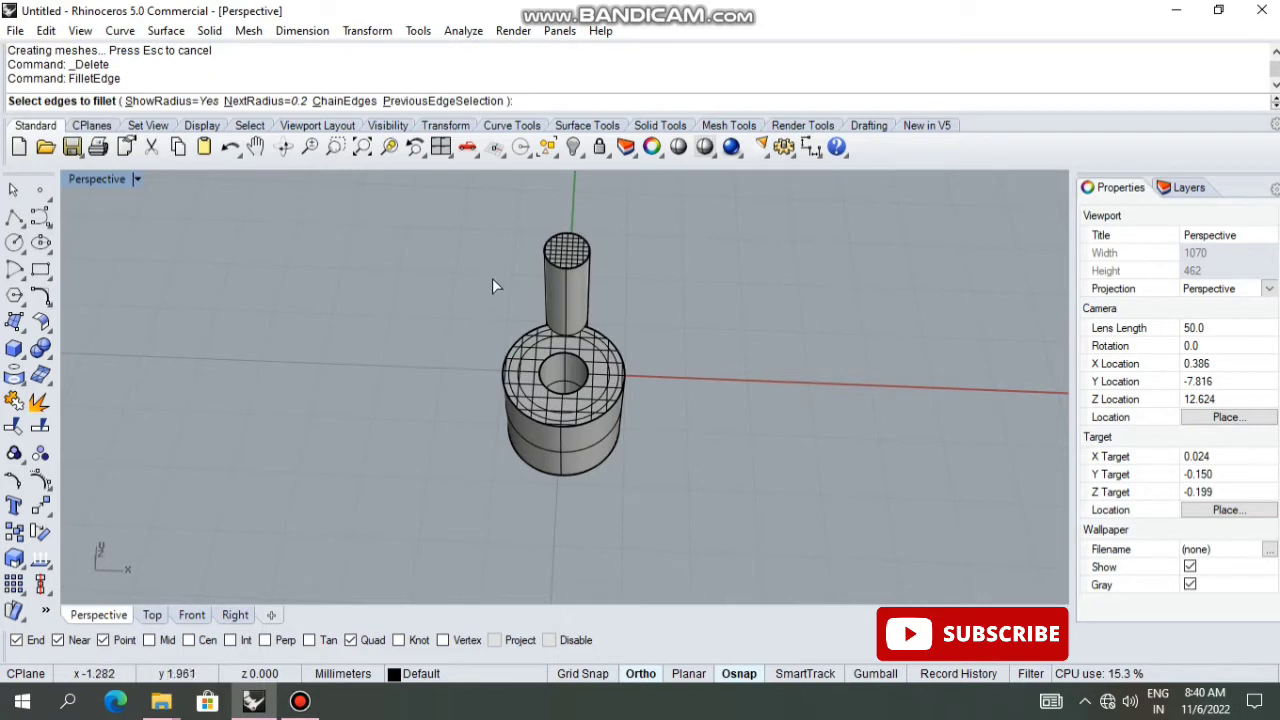
text(.3)
key(Return)
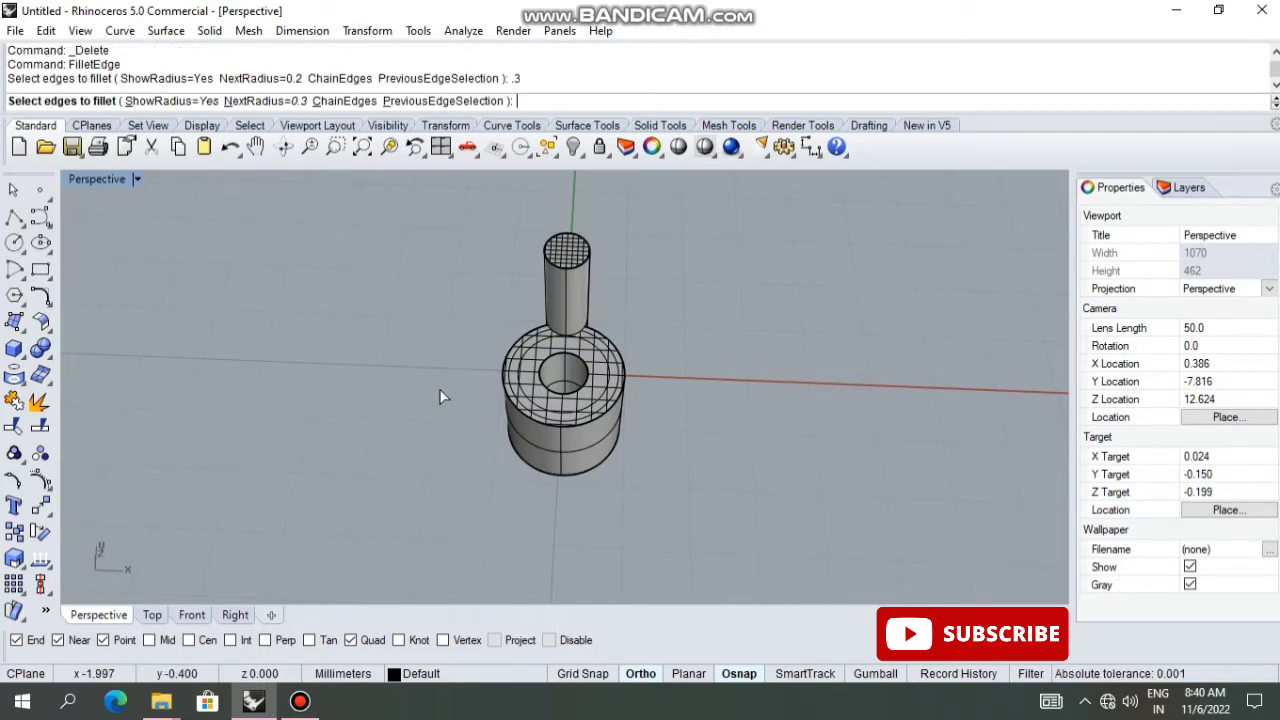
click(582, 270)
key(Return)
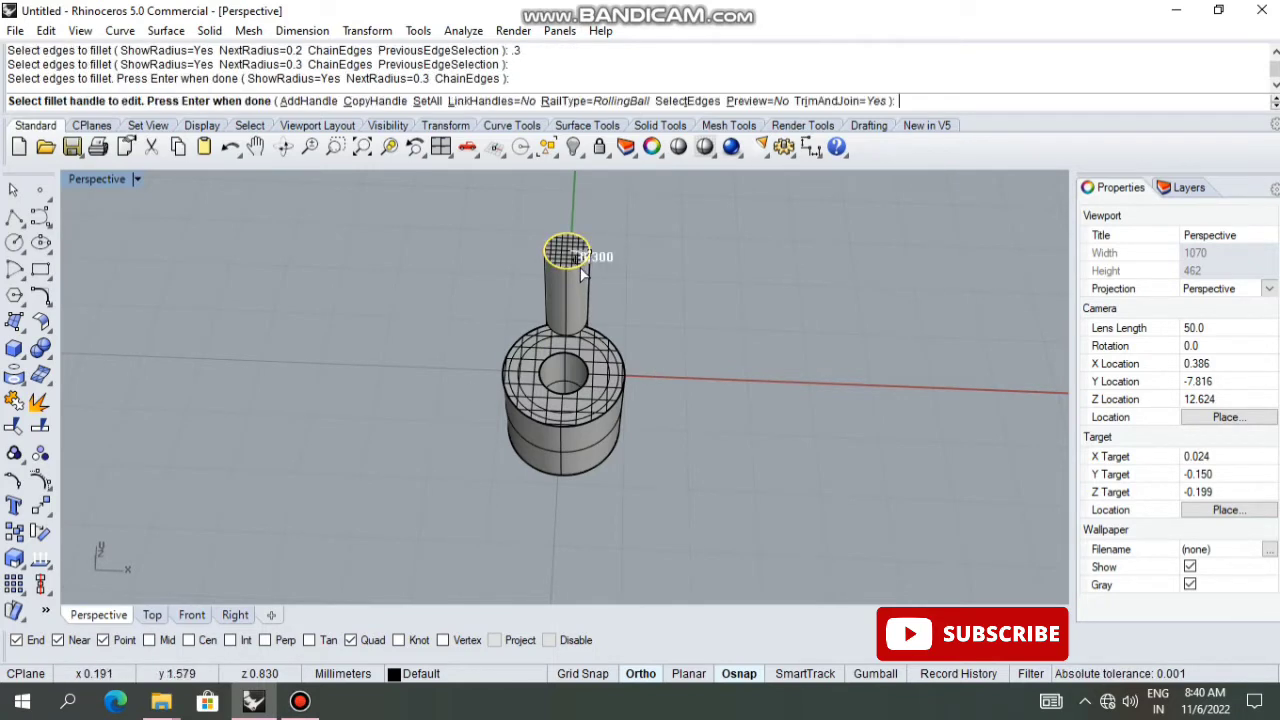
key(Return)
right_drag(600, 322, 607, 377)
scroll(583, 377, up, 2)
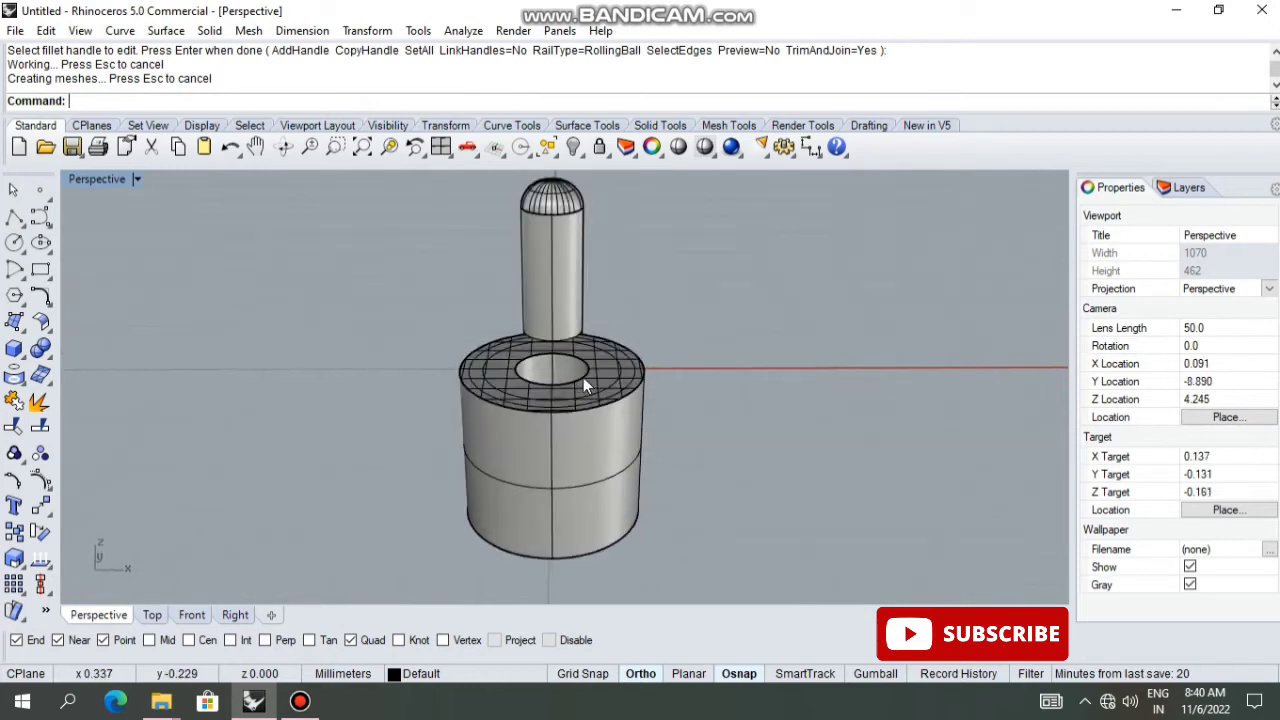
scroll(583, 377, up, 2)
- Chamfer the top inner edge of the central hole
text(Ch)
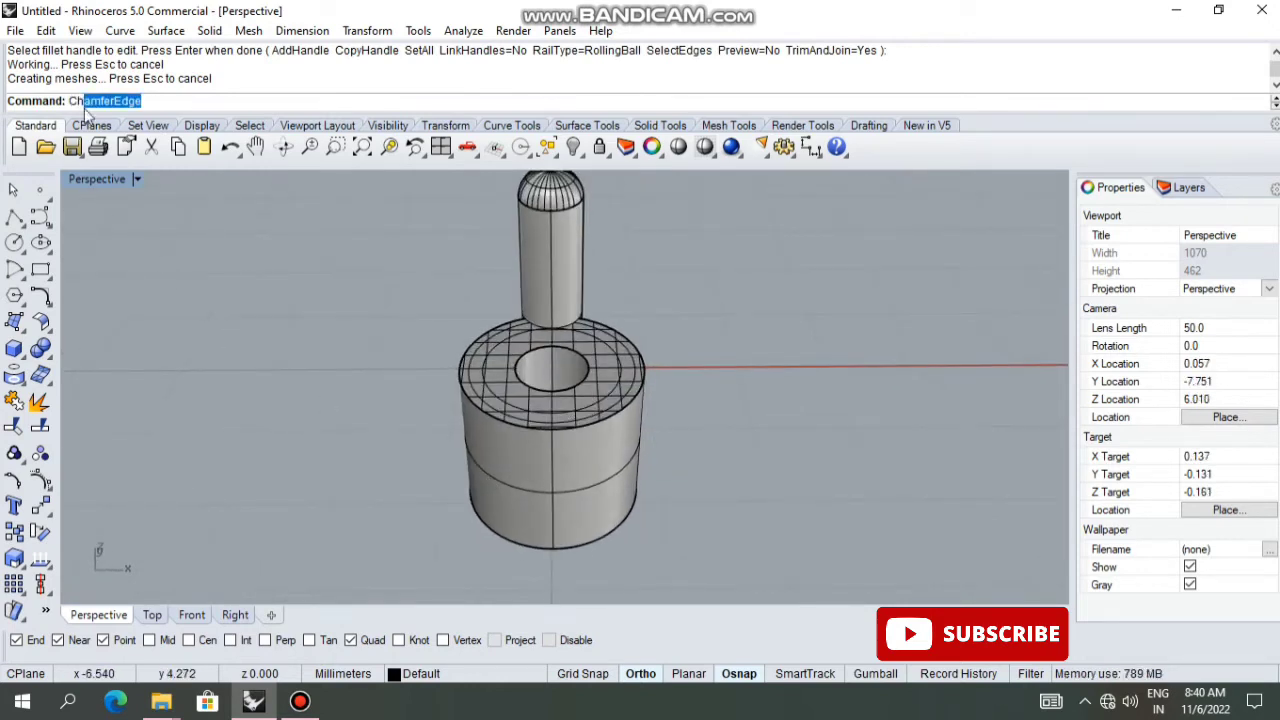
key(Return)
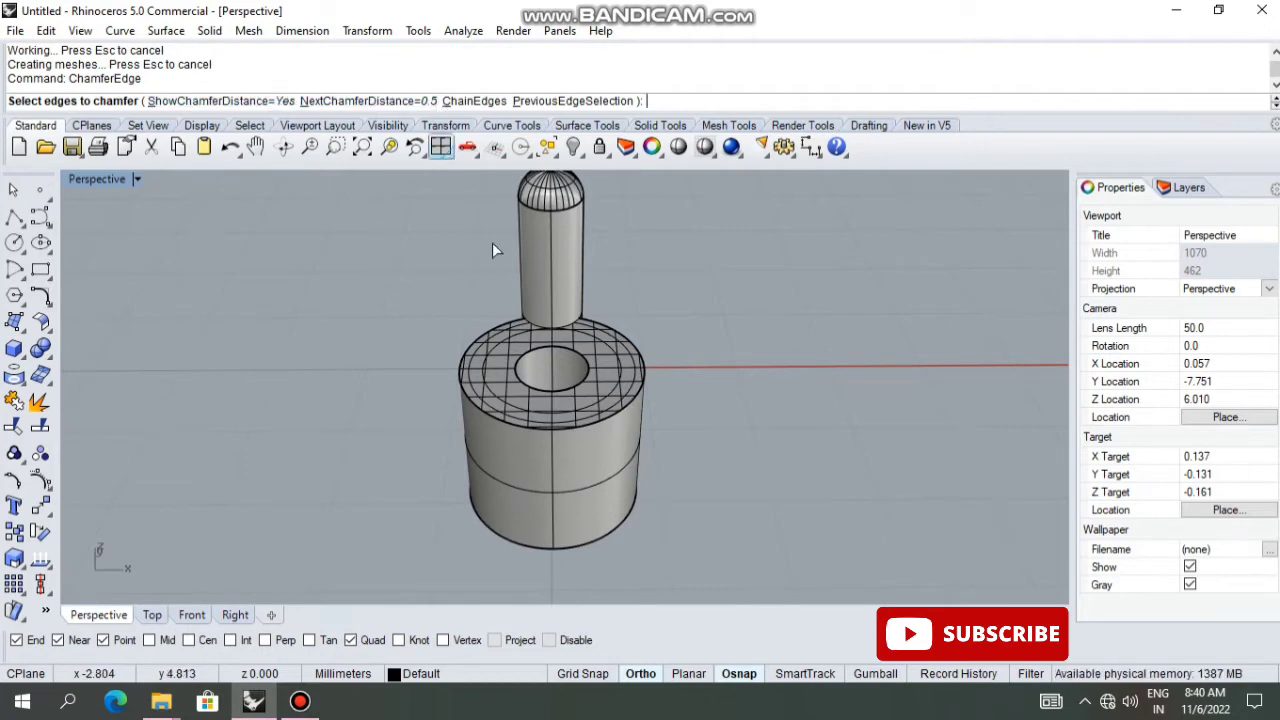
click(576, 378)
key(Return)
key(Return)
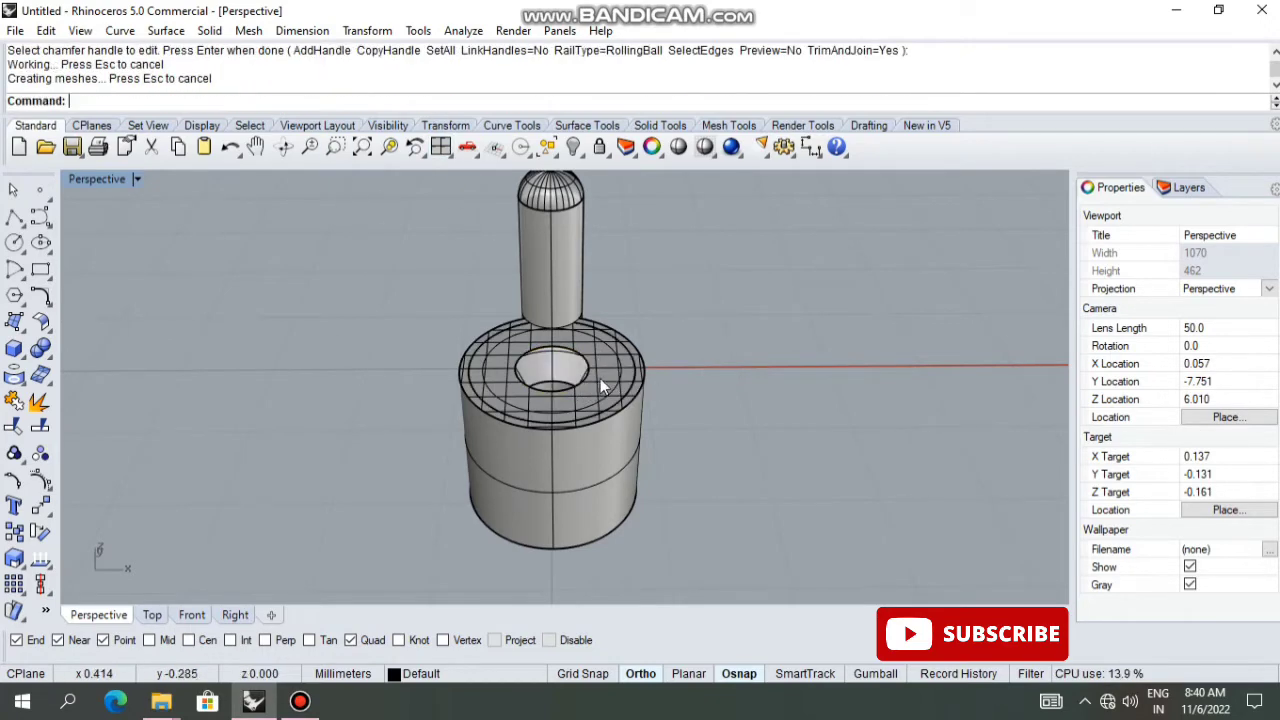
- Delete the leftover top surface and inner circles, and hide surface isocurves
click(602, 375)
key(Delete)
key(ctrl+a)
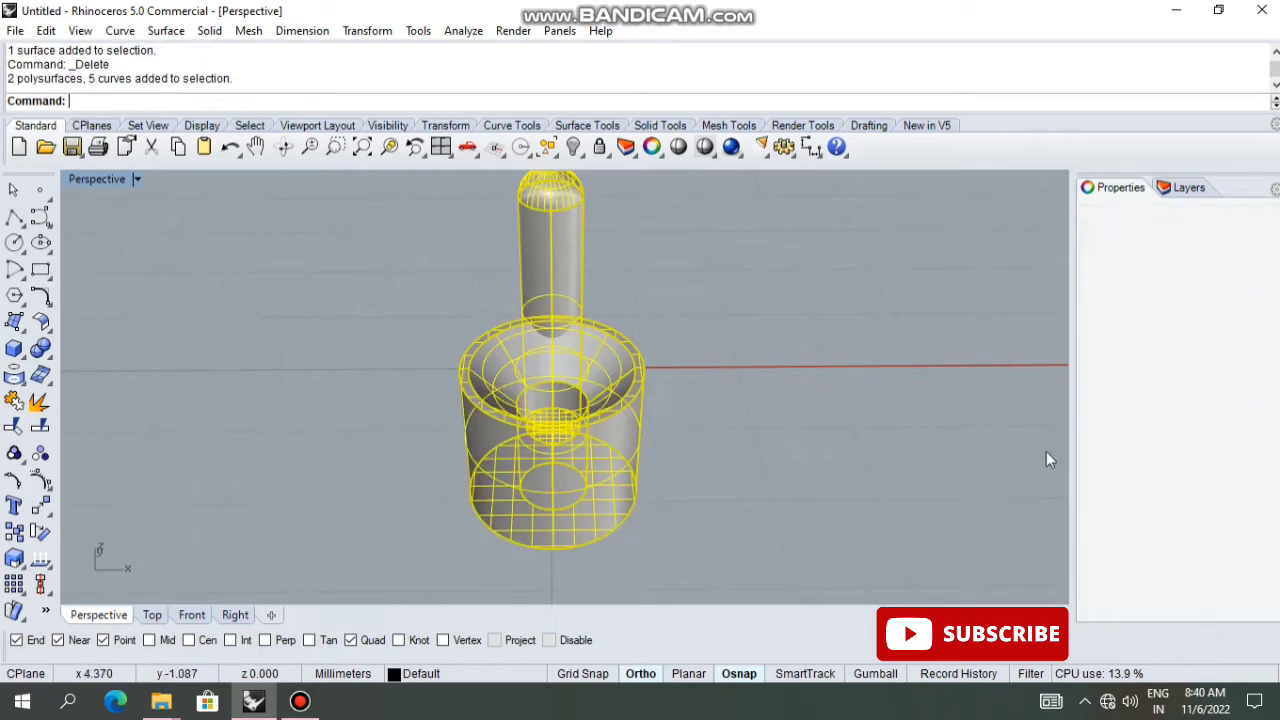
click(1190, 560)
key(Escape)
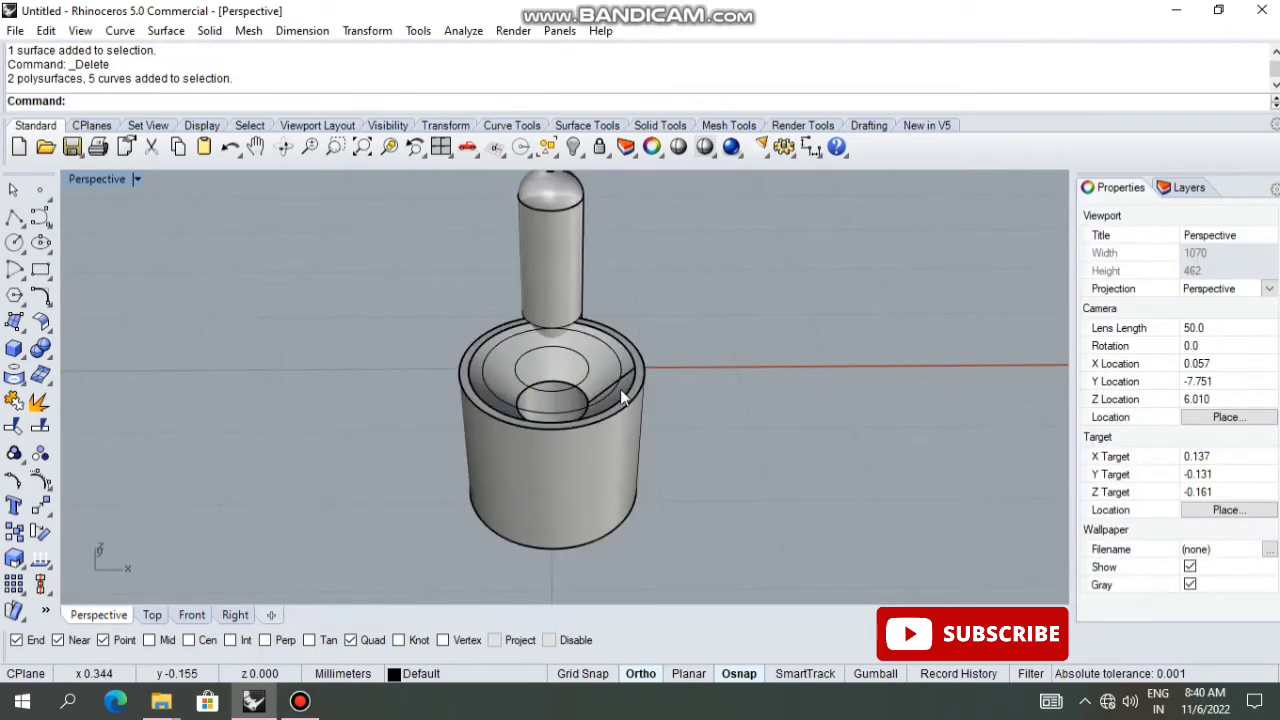
right_drag(620, 389, 578, 414)
click(553, 410)
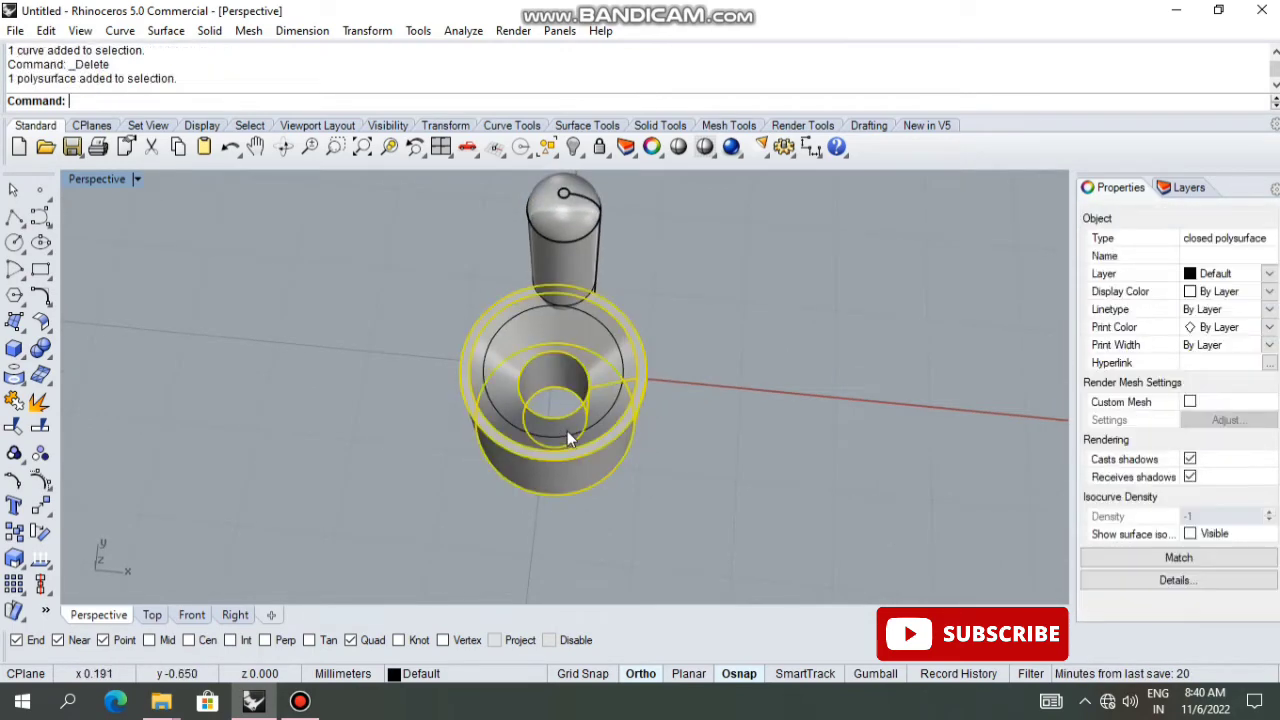
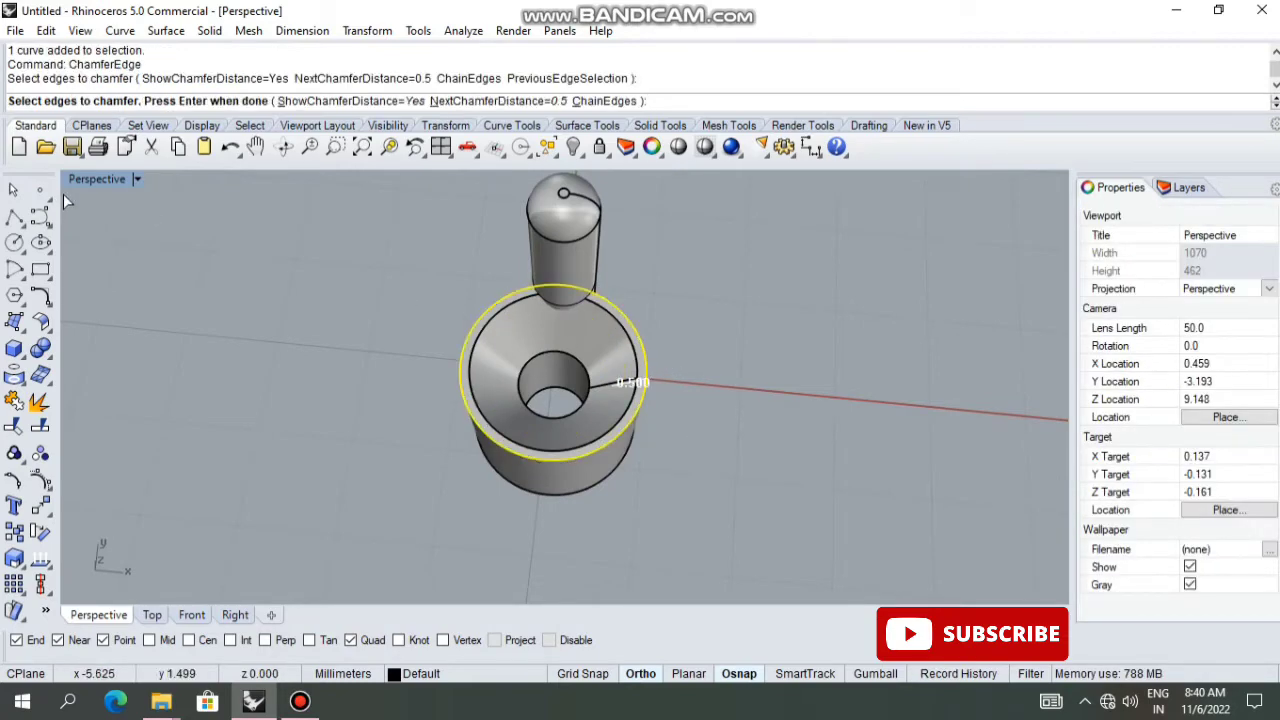
- Offset the cup's outer top rim circle 0.05 inward to form an inner closed curve
click(12, 190)
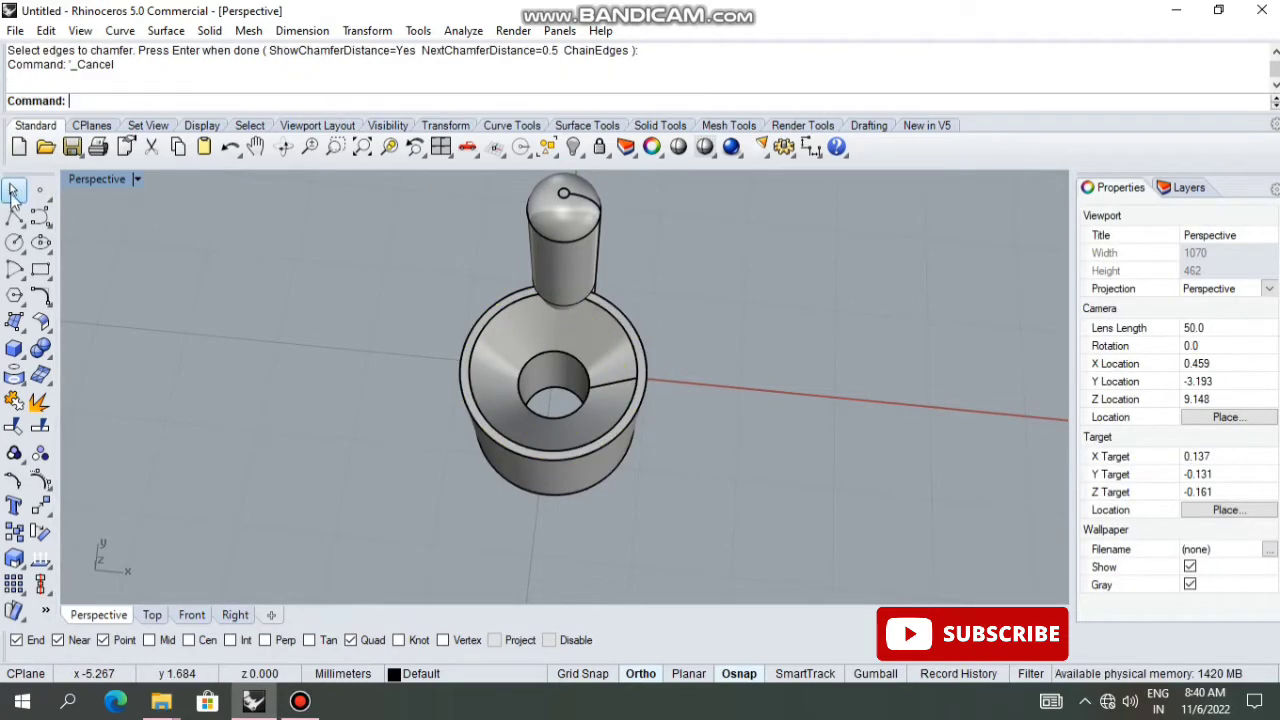
click(625, 432)
click(640, 480)
mouse_move(640, 480)
right_down()
mouse_move(565, 430)
mouse_move(571, 455)
right_up()
text(Offset)
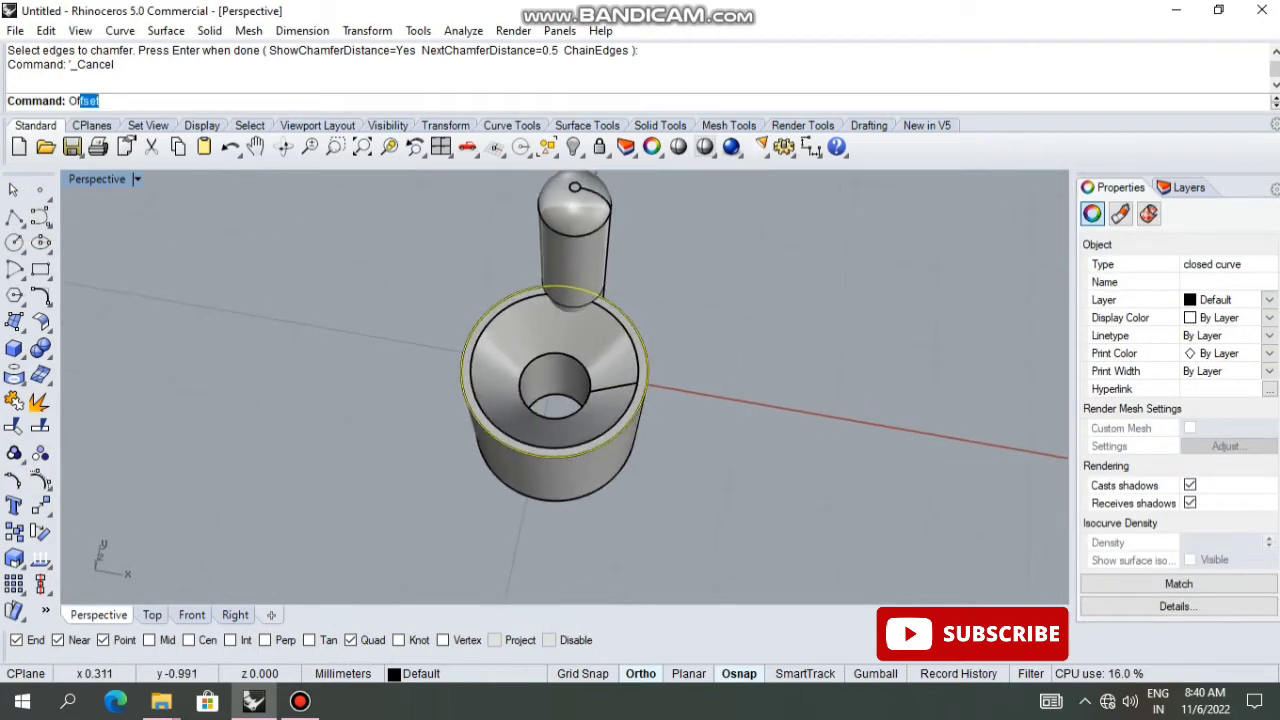
key(Return)
scroll(640, 400, up, 3)
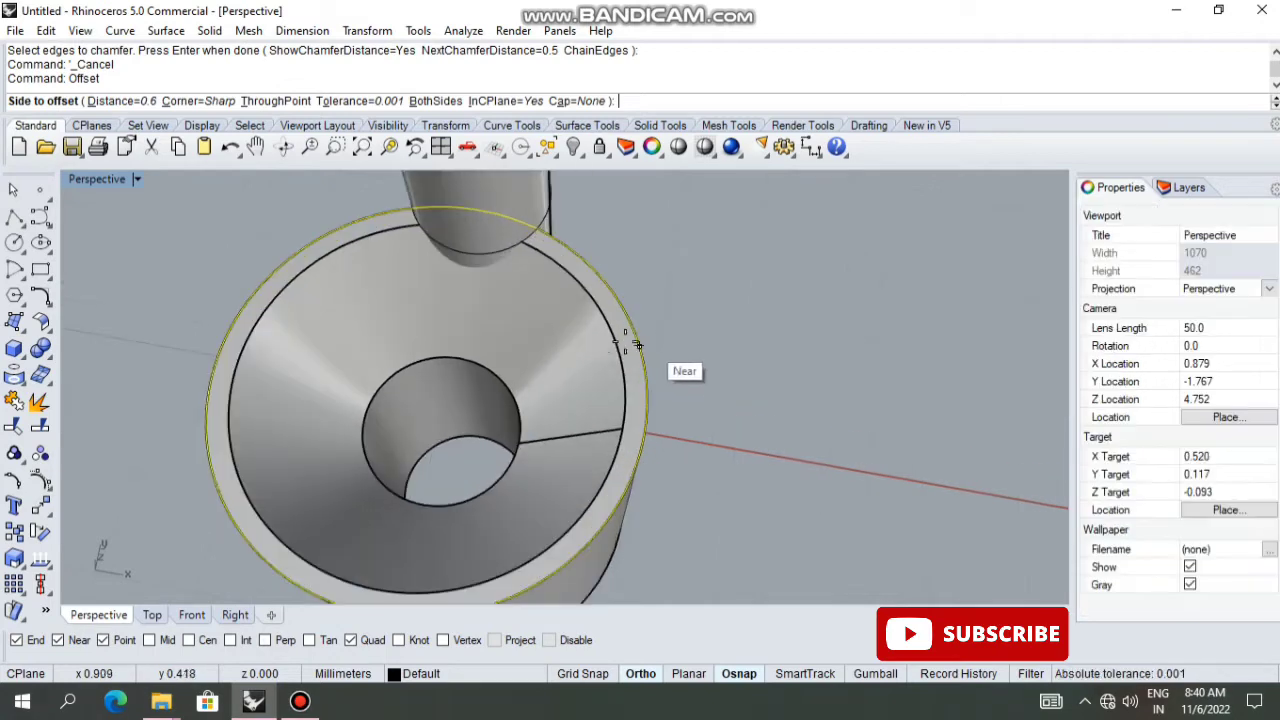
text(.05)
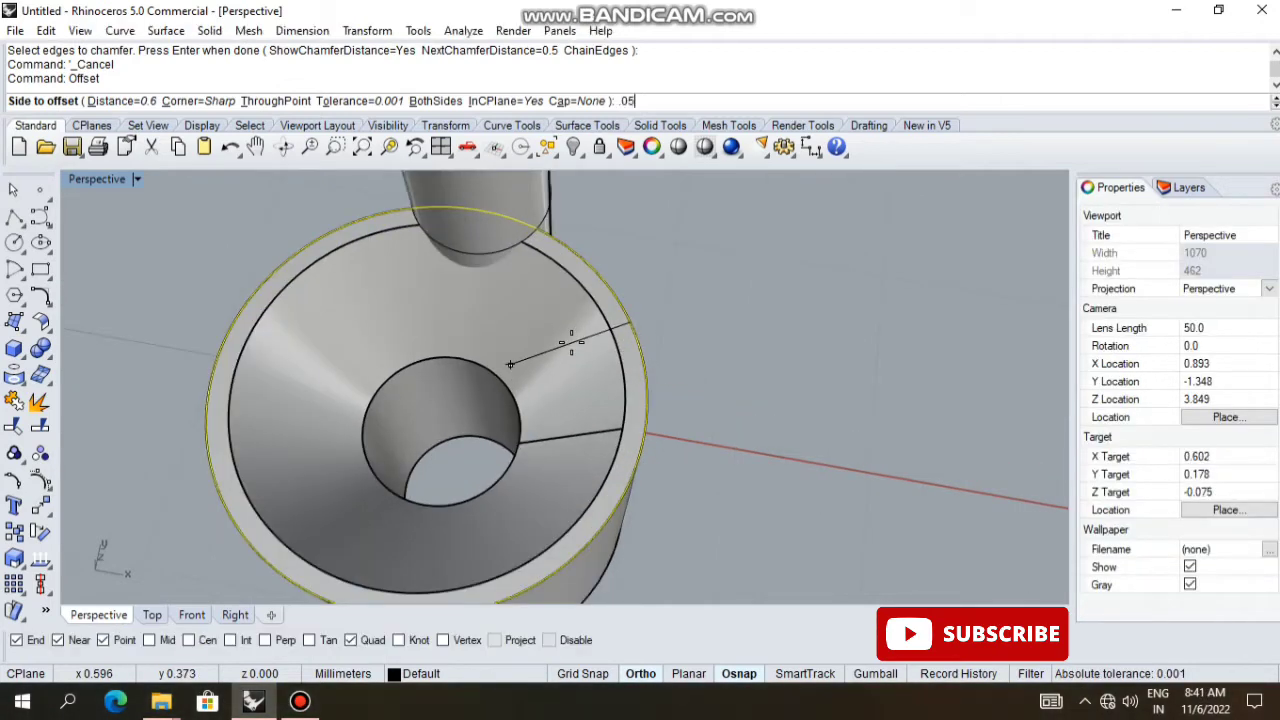
key(Return)
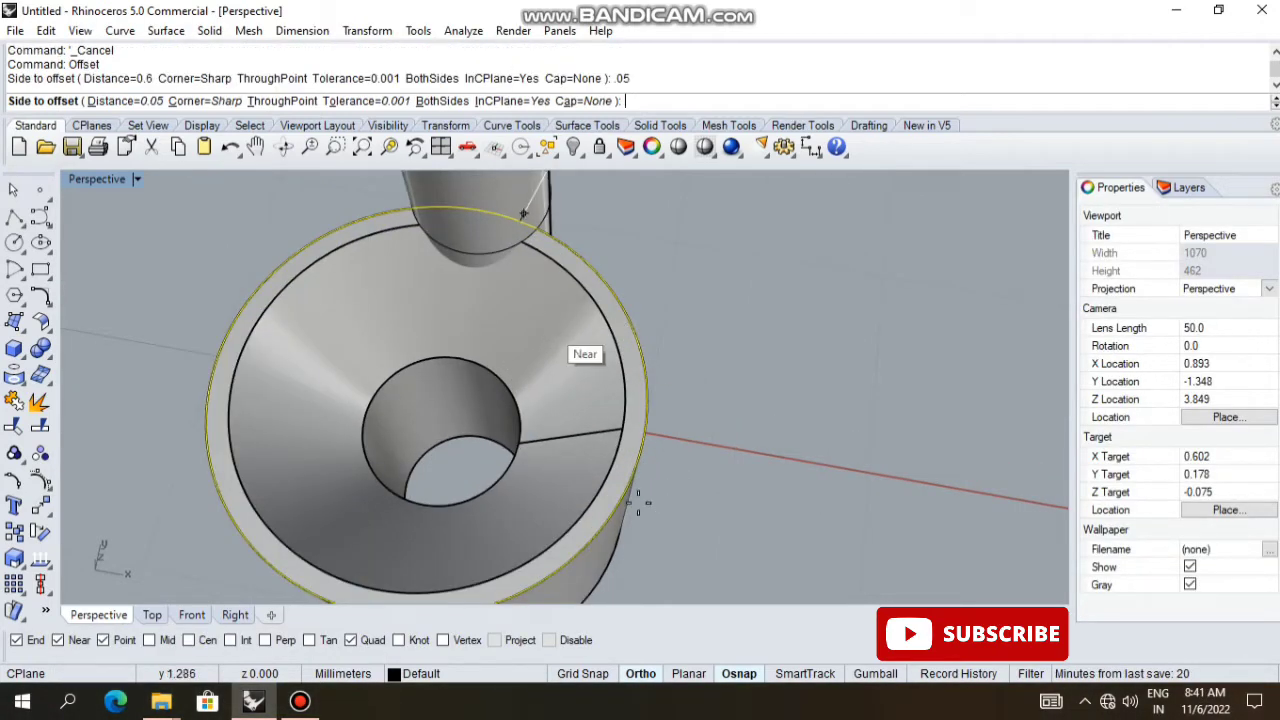
click(581, 518)
right_drag(585, 526, 633, 445)
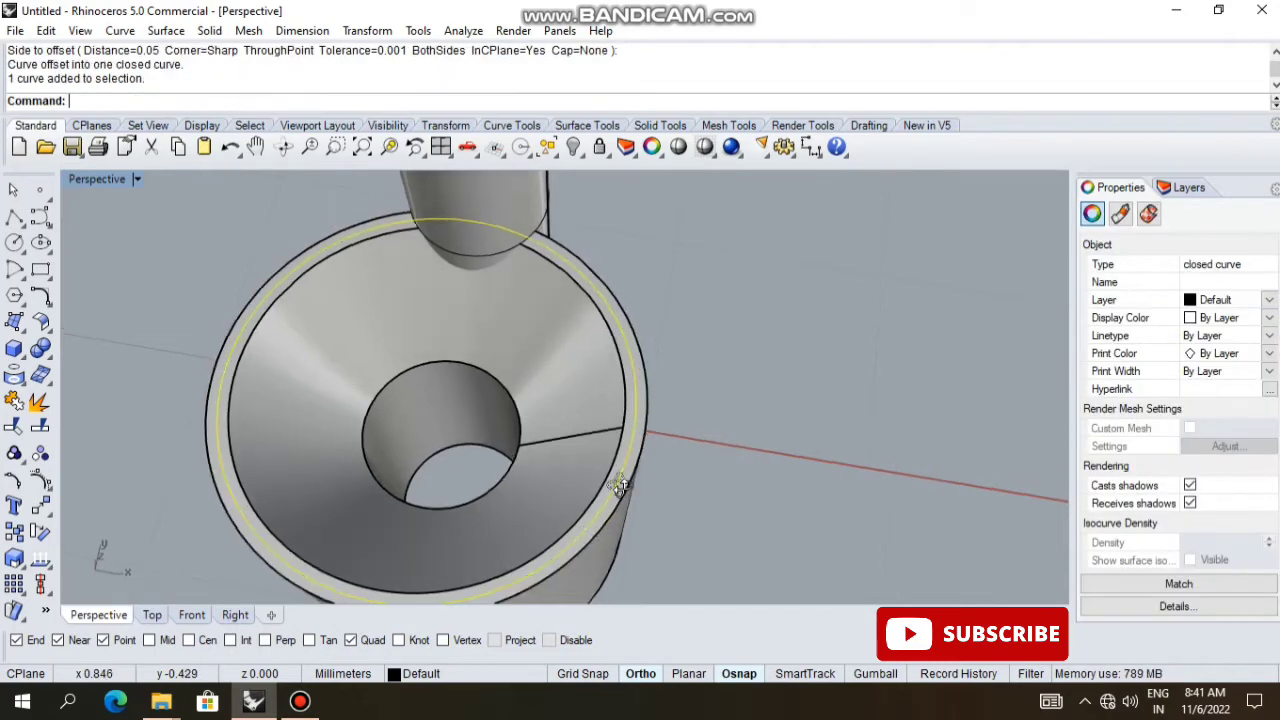
- Patch the inner rim circle and offset the patch into a solid disc, 0.65 on both sides
click(14, 330)
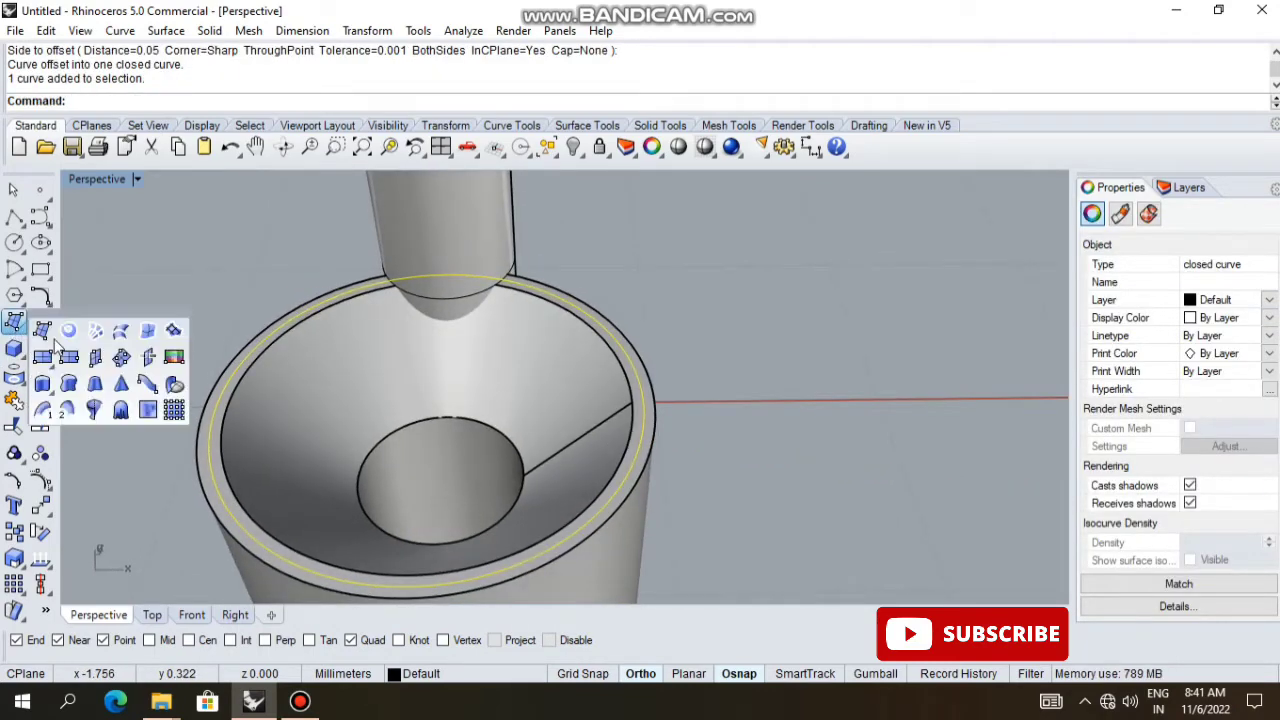
click(172, 342)
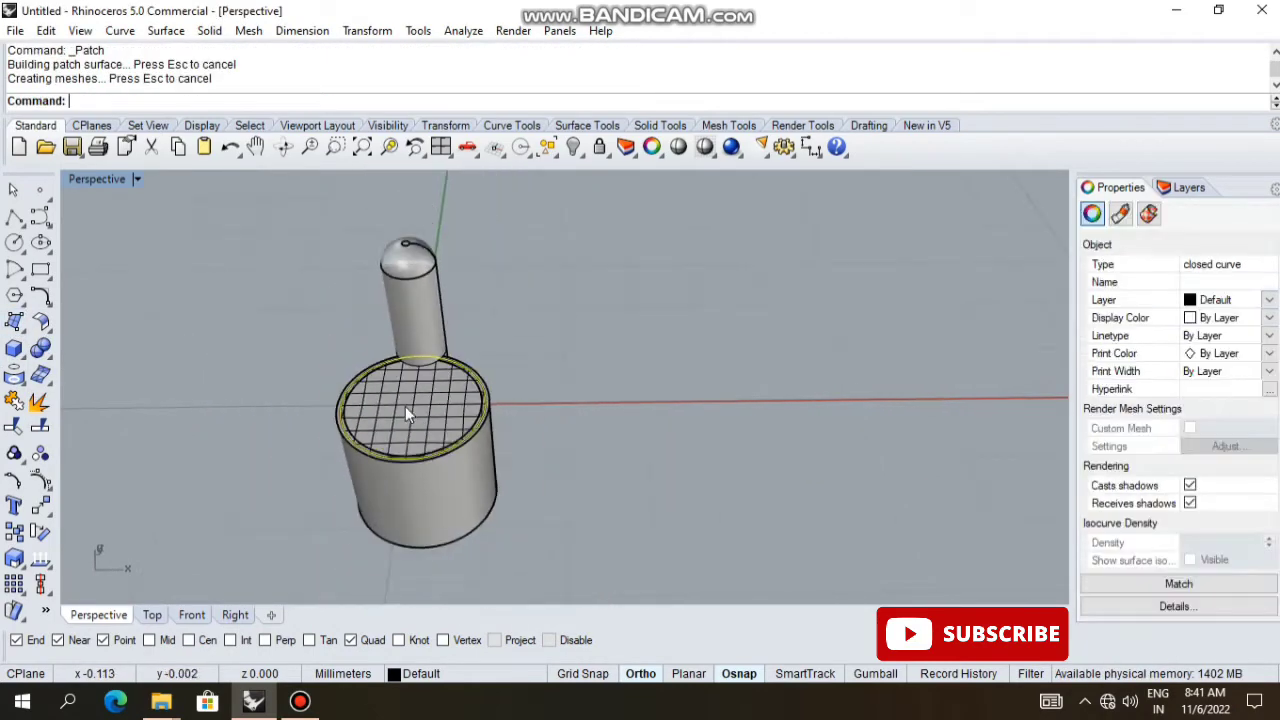
click(42, 326)
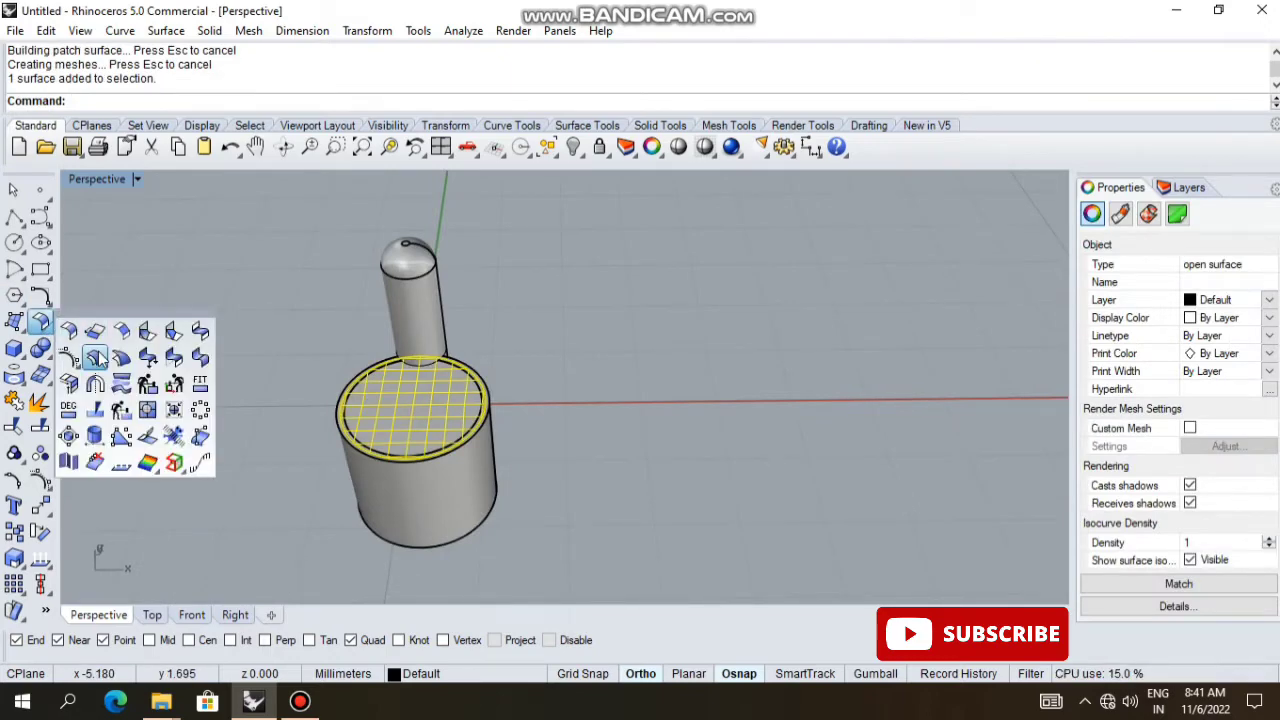
click(97, 358)
right_drag(337, 429, 350, 385)
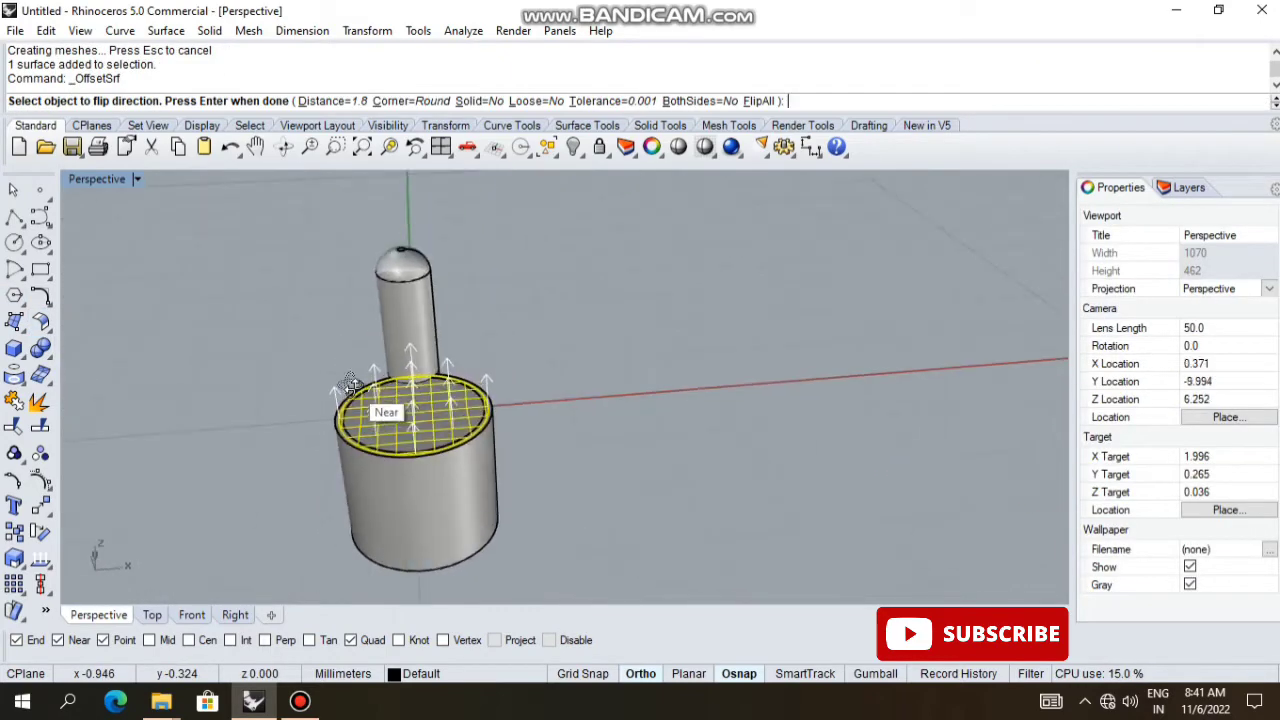
scroll(427, 424, up, 2)
scroll(427, 424, up, 2)
scroll(427, 424, up, 2)
scroll(425, 430, up, 1)
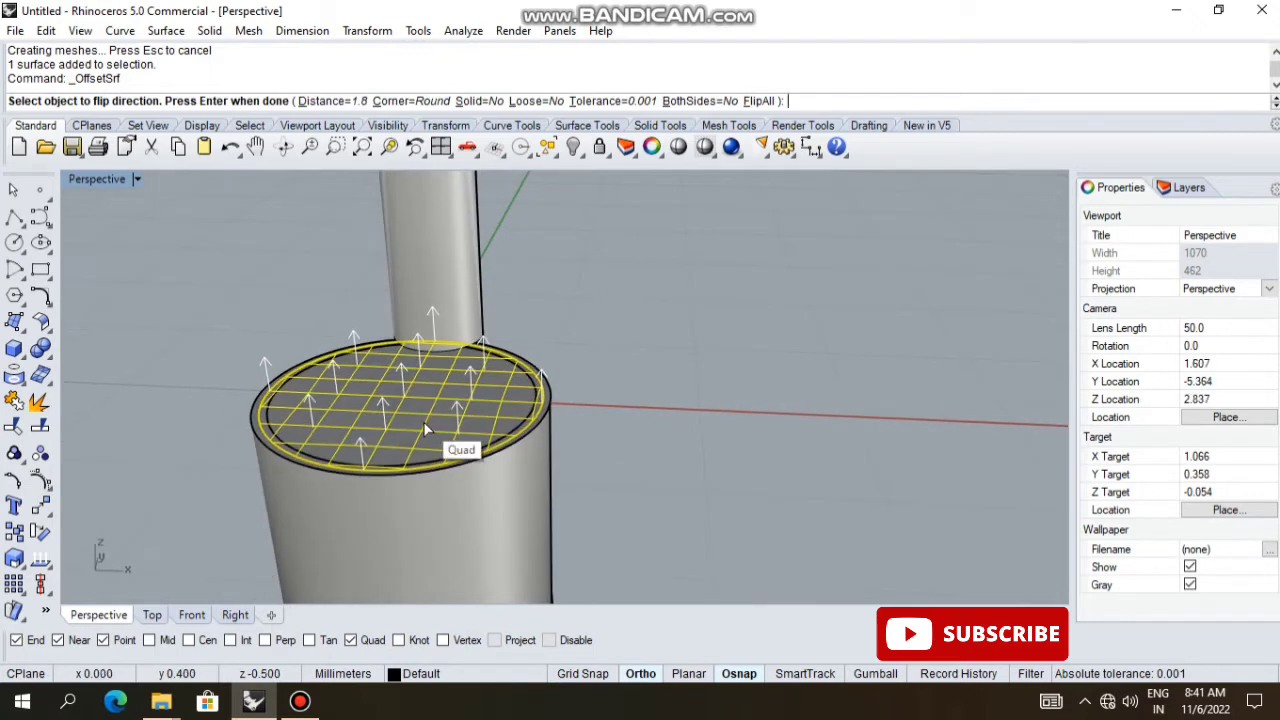
click(425, 430)
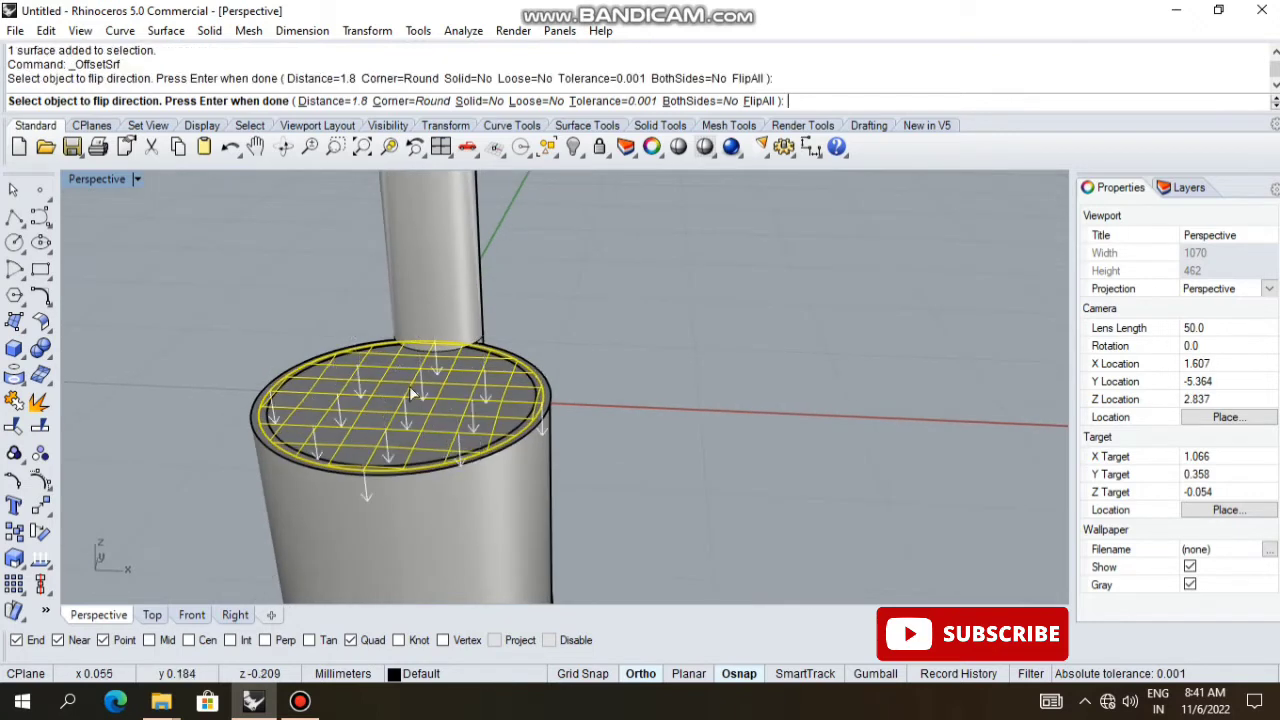
click(490, 102)
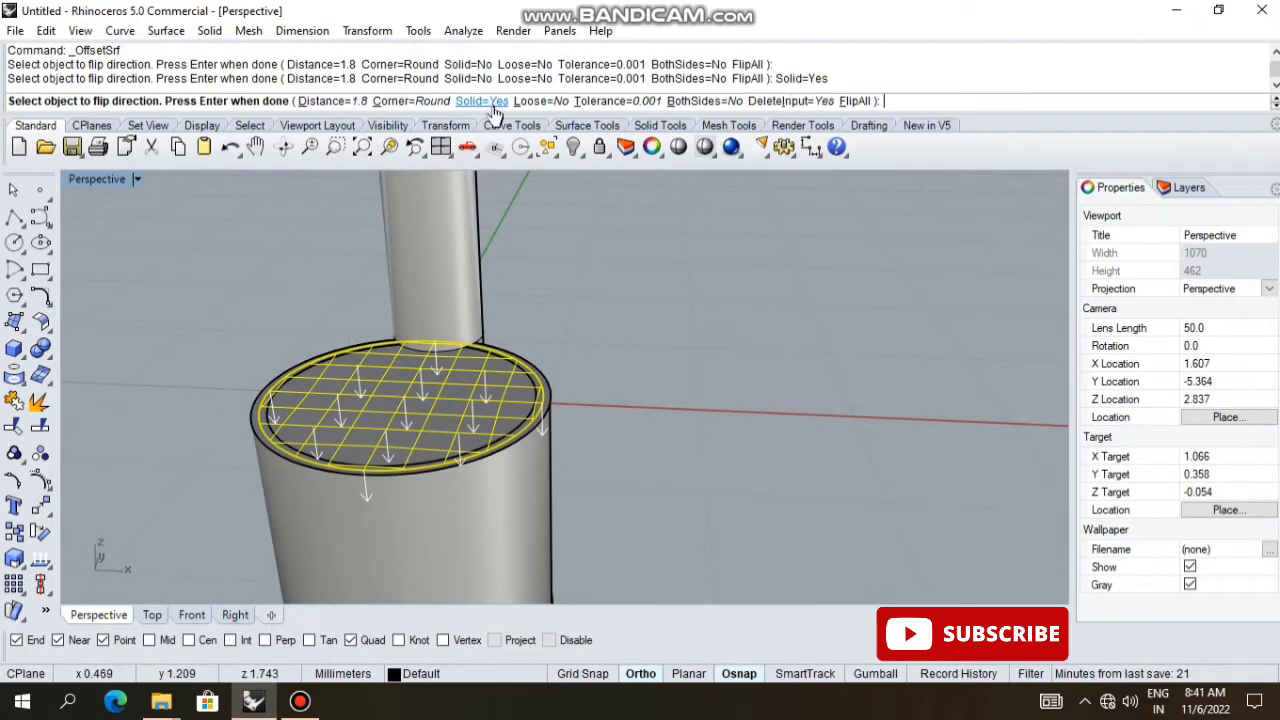
click(692, 101)
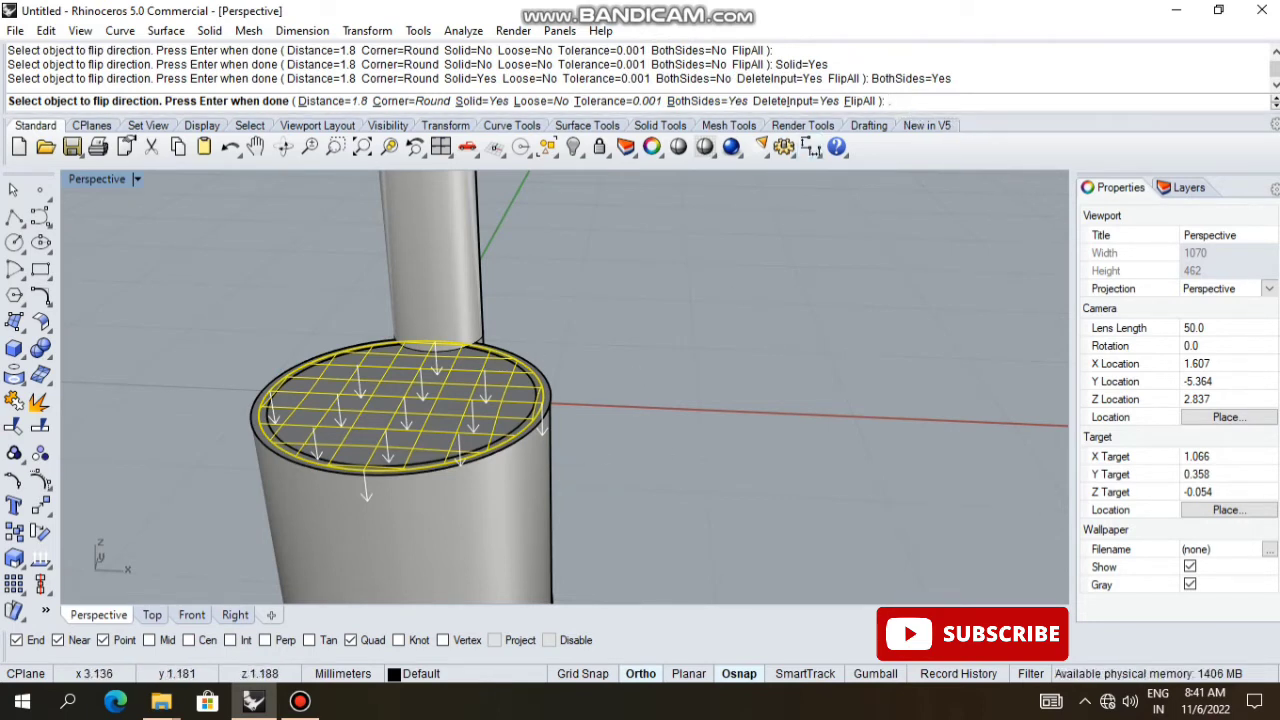
text(65)
key(Return)
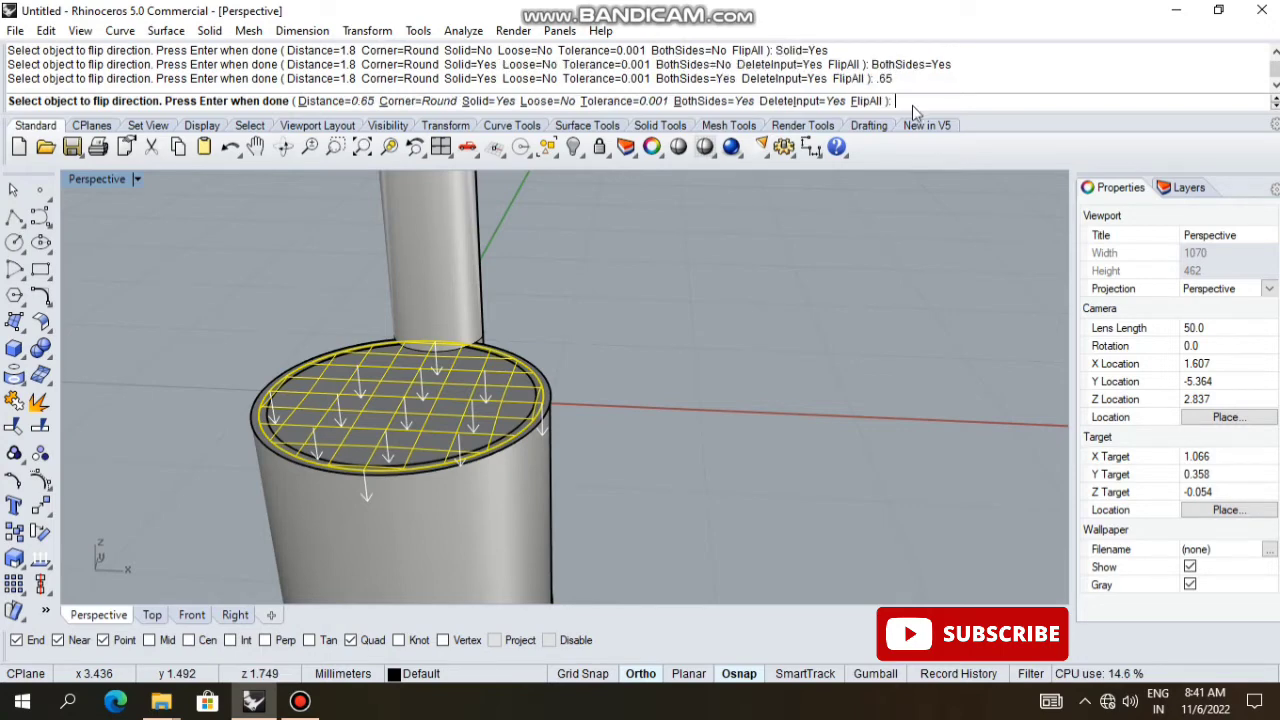
key(Return)
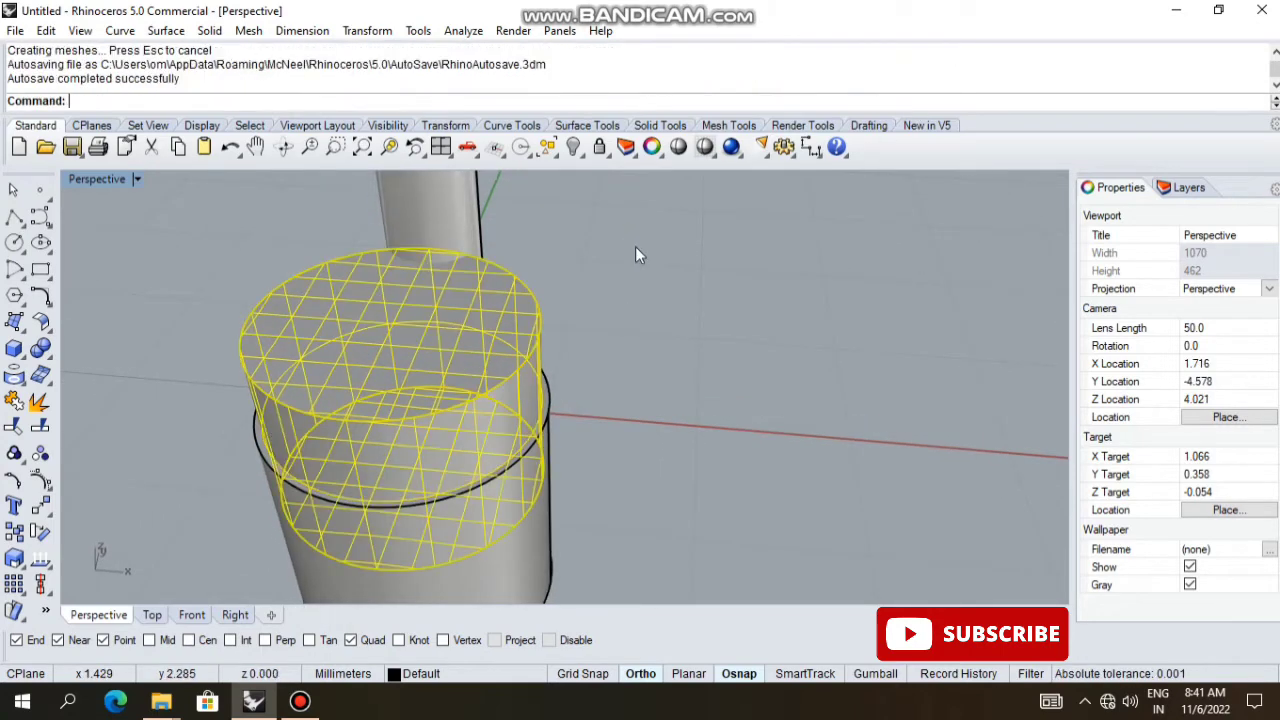
- Lower the thin disc solid by 0.6 with Alt+Down nudges
scroll(635, 246, down, 5)
click(570, 232)
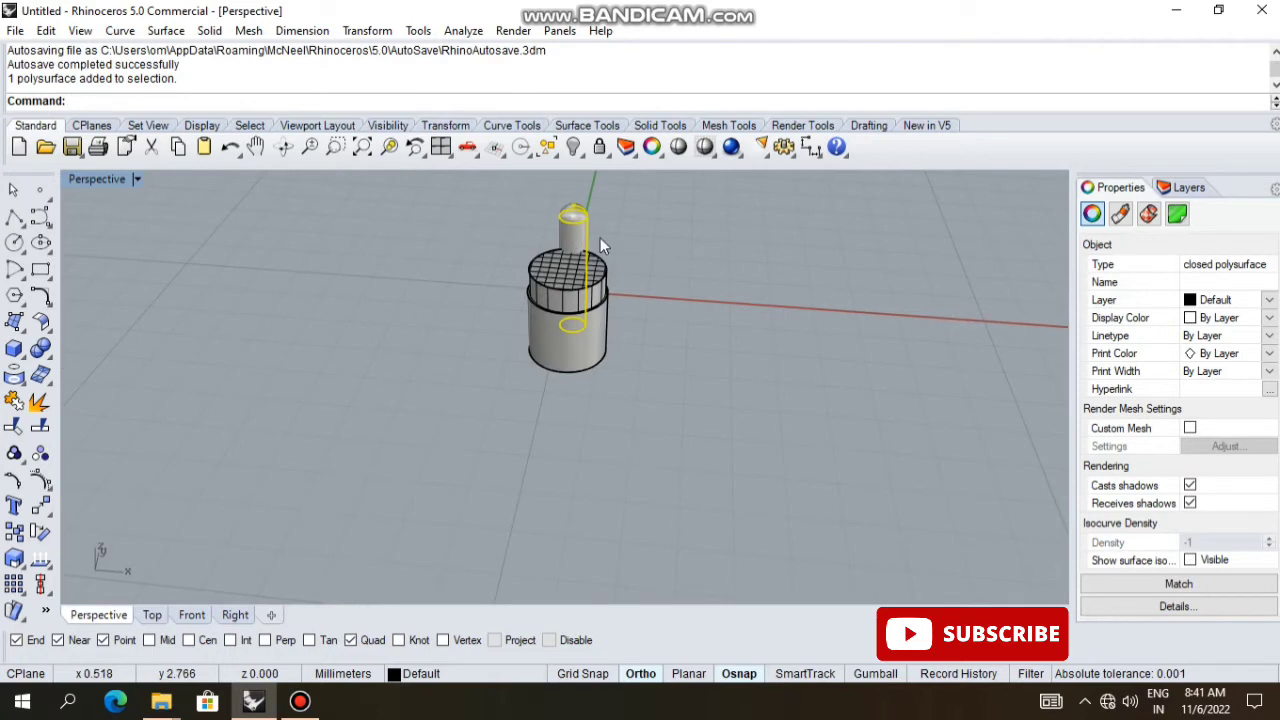
key(alt+Down)
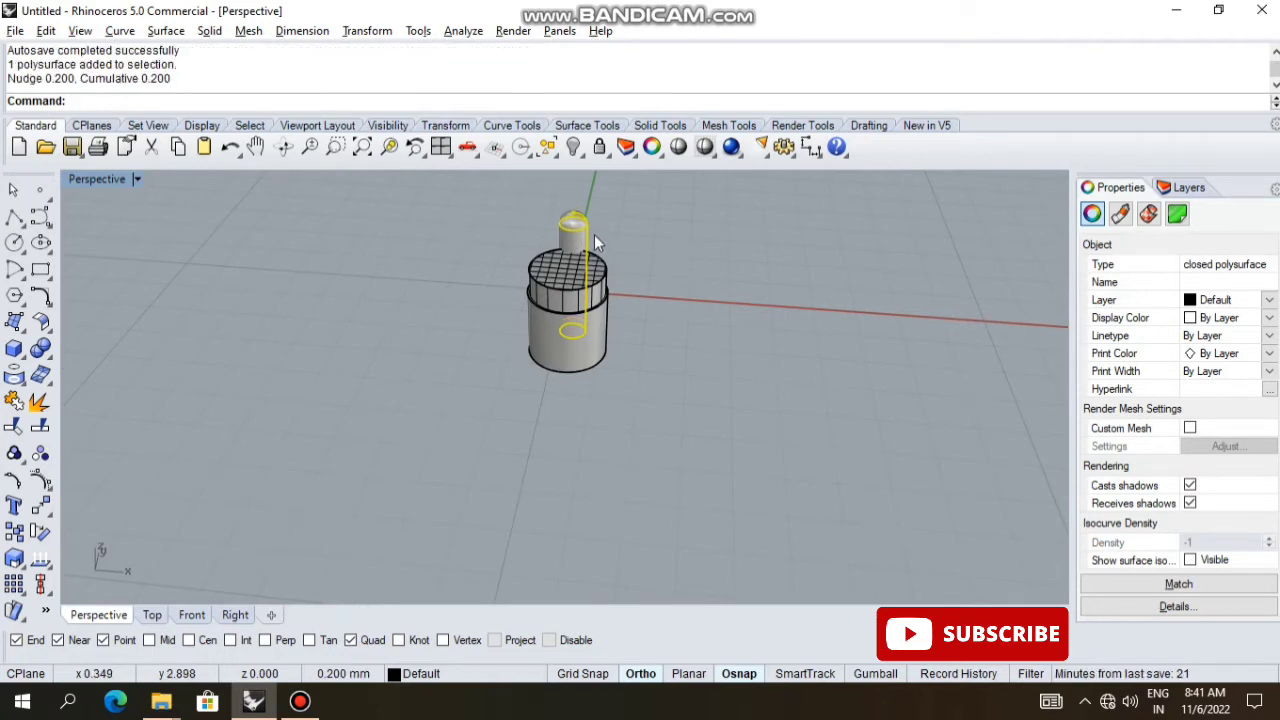
key(alt+Down)
key(alt+Down)
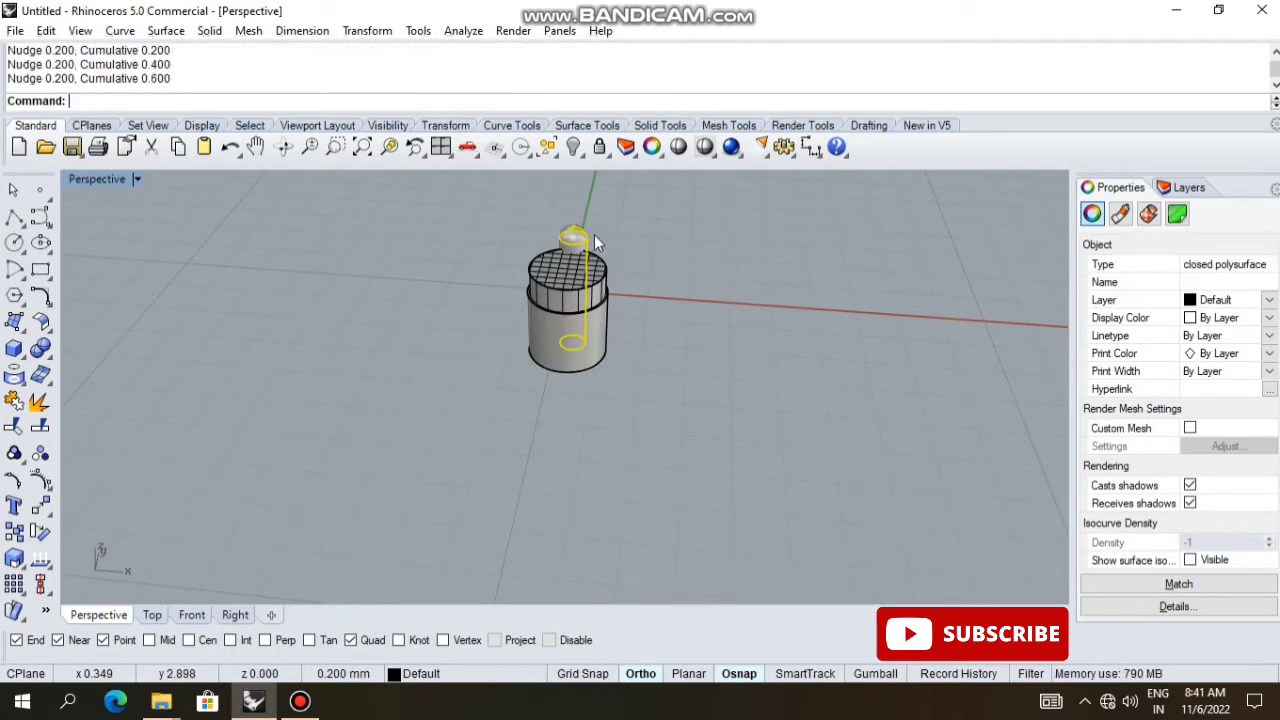
- Boolean-subtract the disc from the cup to carve the rim groove
scroll(515, 252, up, 2)
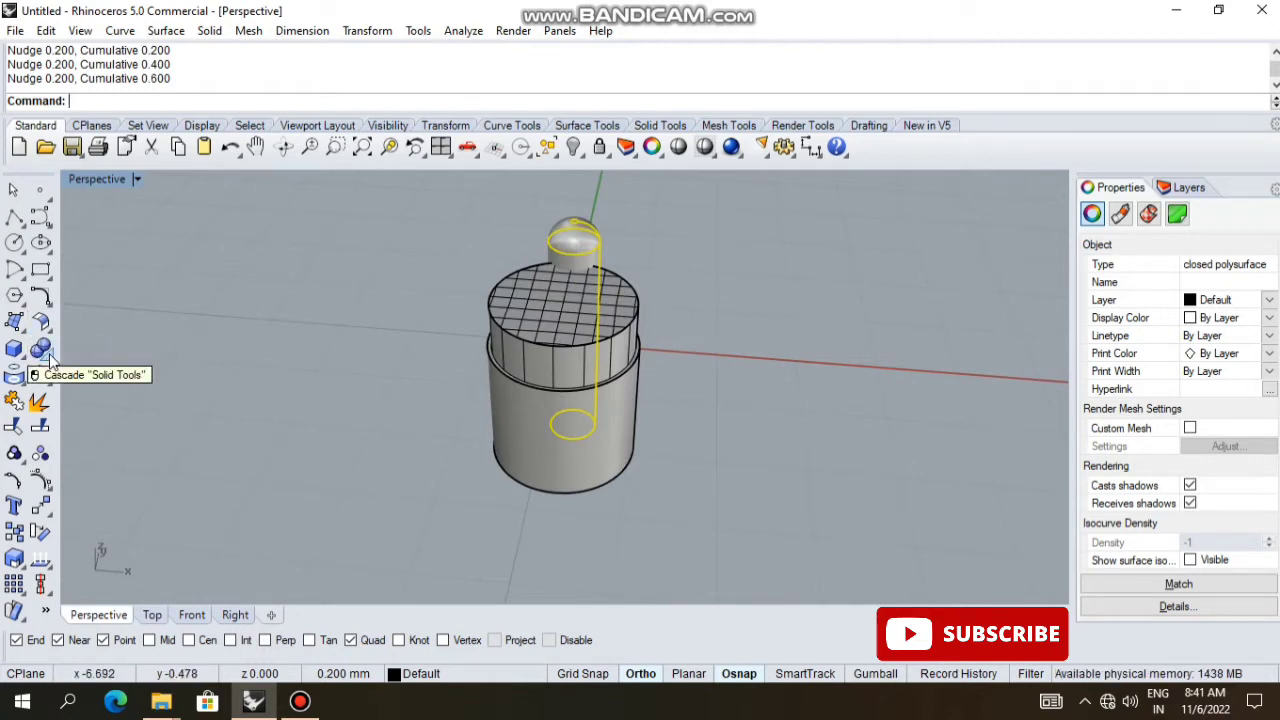
click(47, 356)
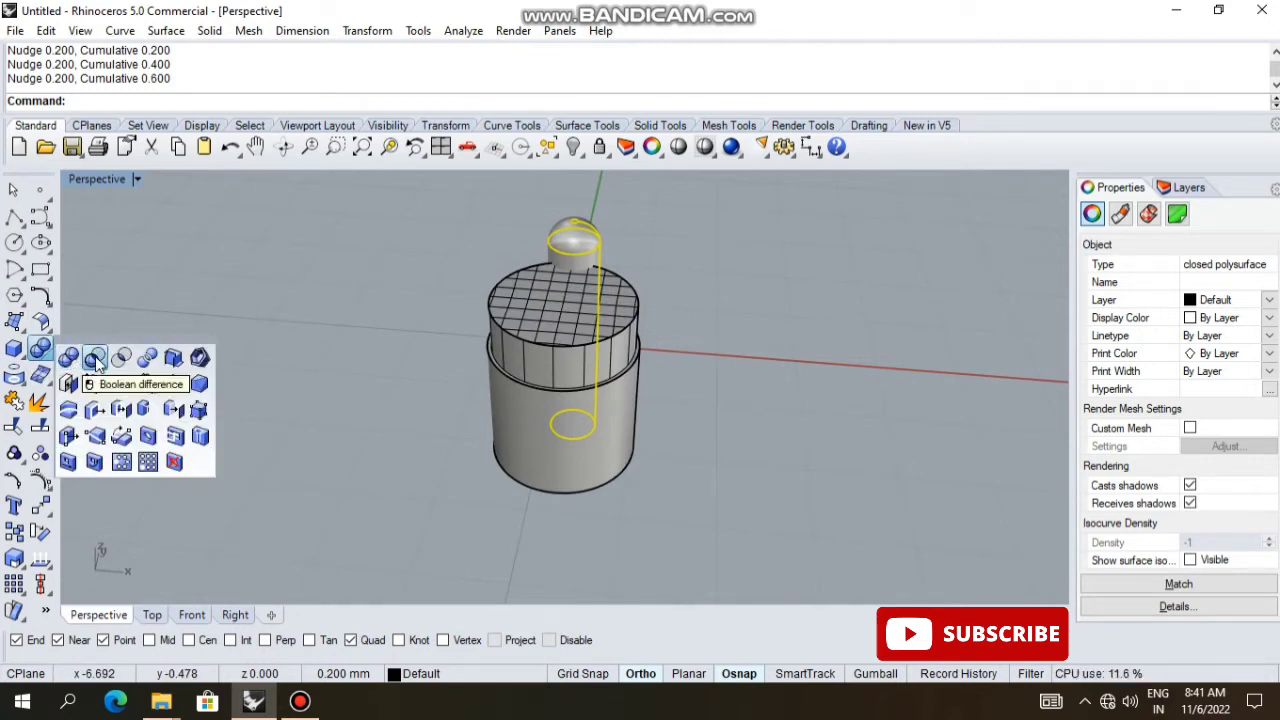
click(95, 358)
click(554, 338)
key(Return)
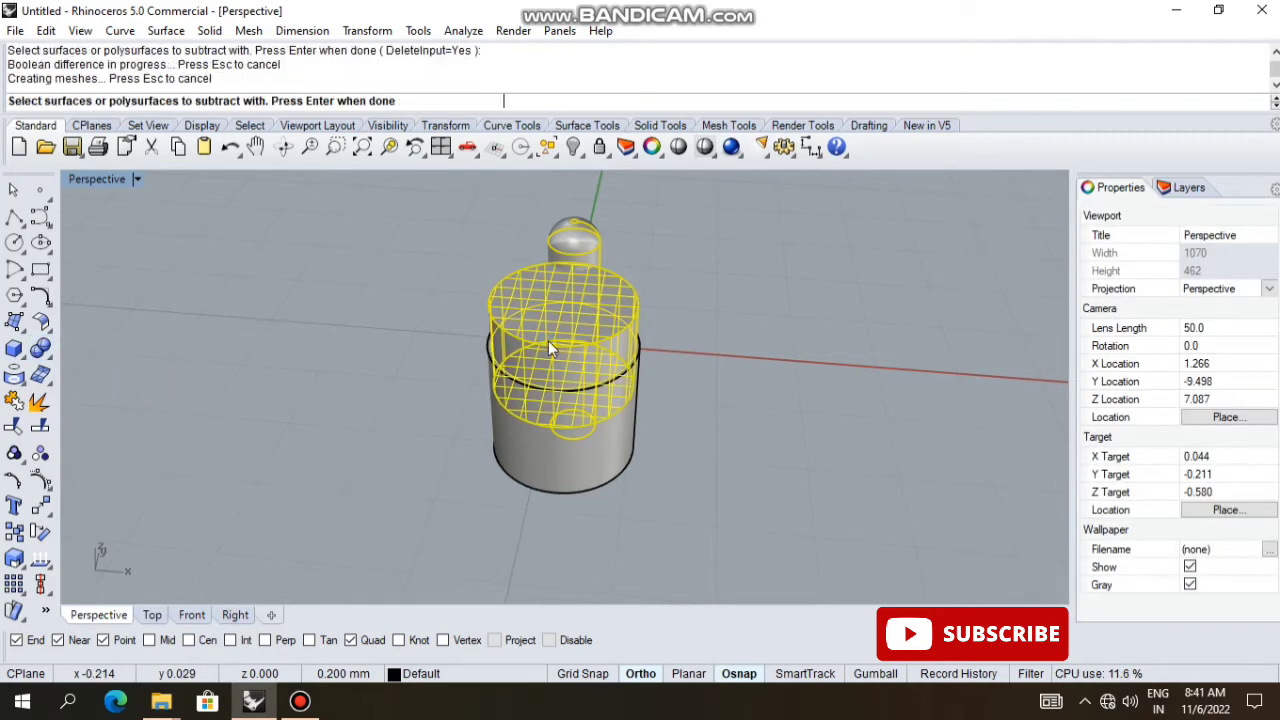
- Delete the two leftover closed curves on the rim
scroll(566, 309, up, 3)
scroll(566, 309, up, 2)
click(566, 309)
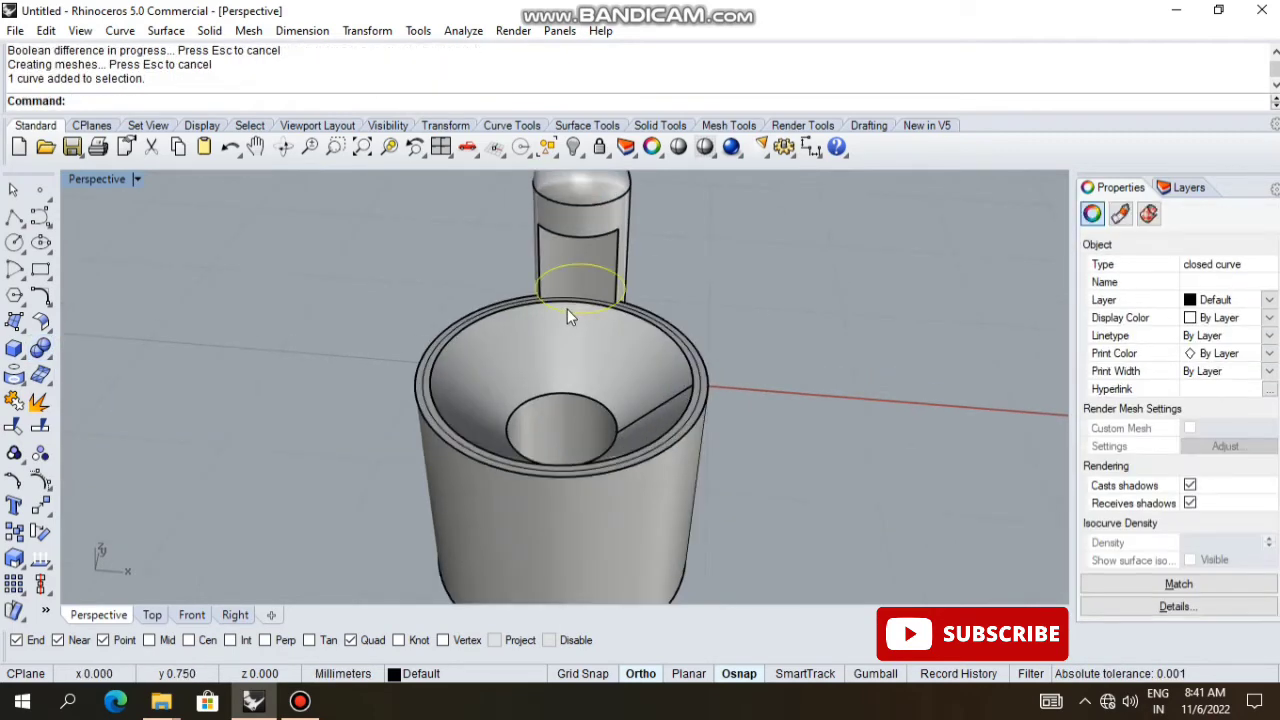
key(Delete)
mouse_move(655, 329)
right_down()
mouse_move(489, 294)
mouse_move(669, 363)
right_up()
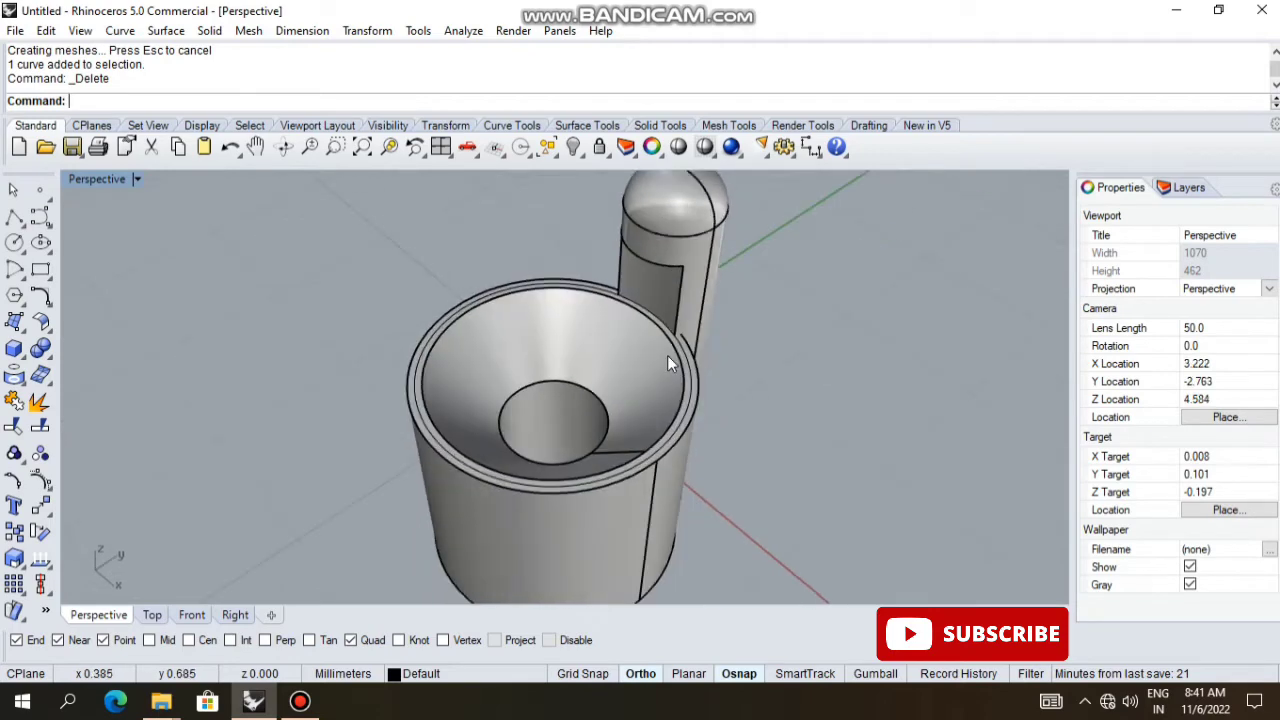
click(685, 352)
click(745, 397)
key(Delete)
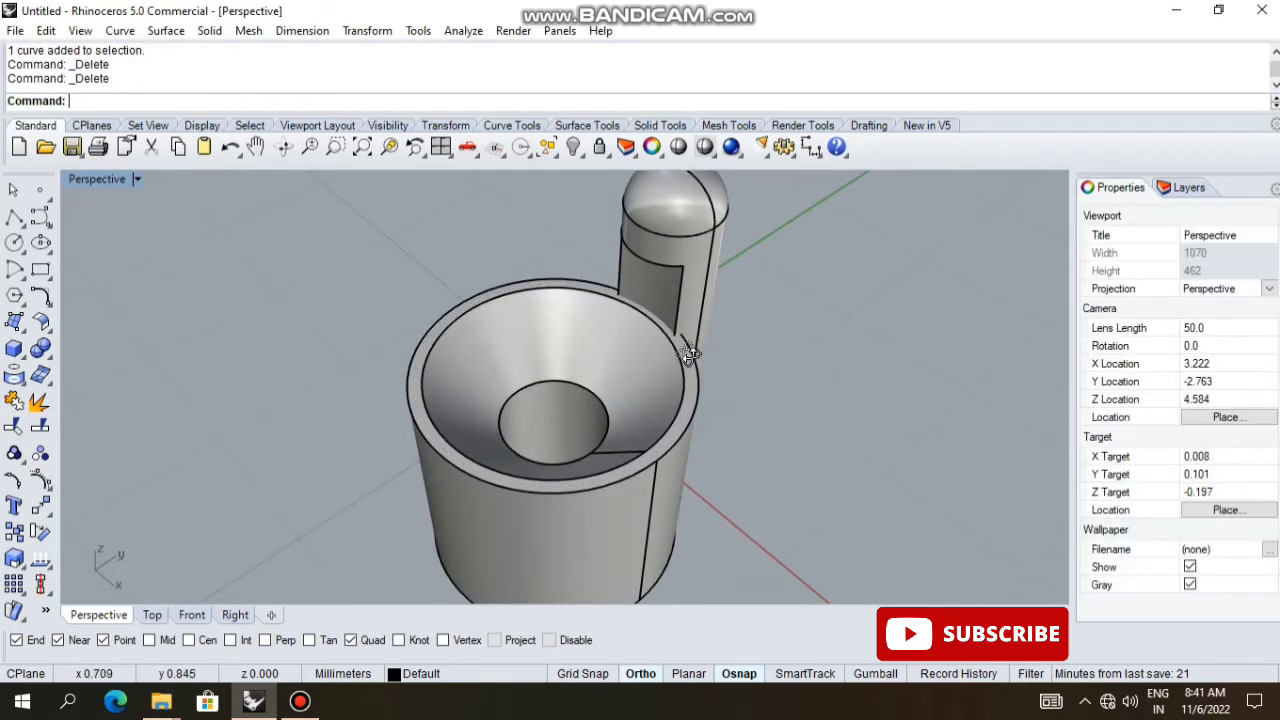
mouse_move(745, 397)
right_down()
mouse_move(592, 300)
mouse_move(522, 325)
mouse_move(678, 437)
mouse_move(603, 414)
right_up()
scroll(592, 300, down, 5)
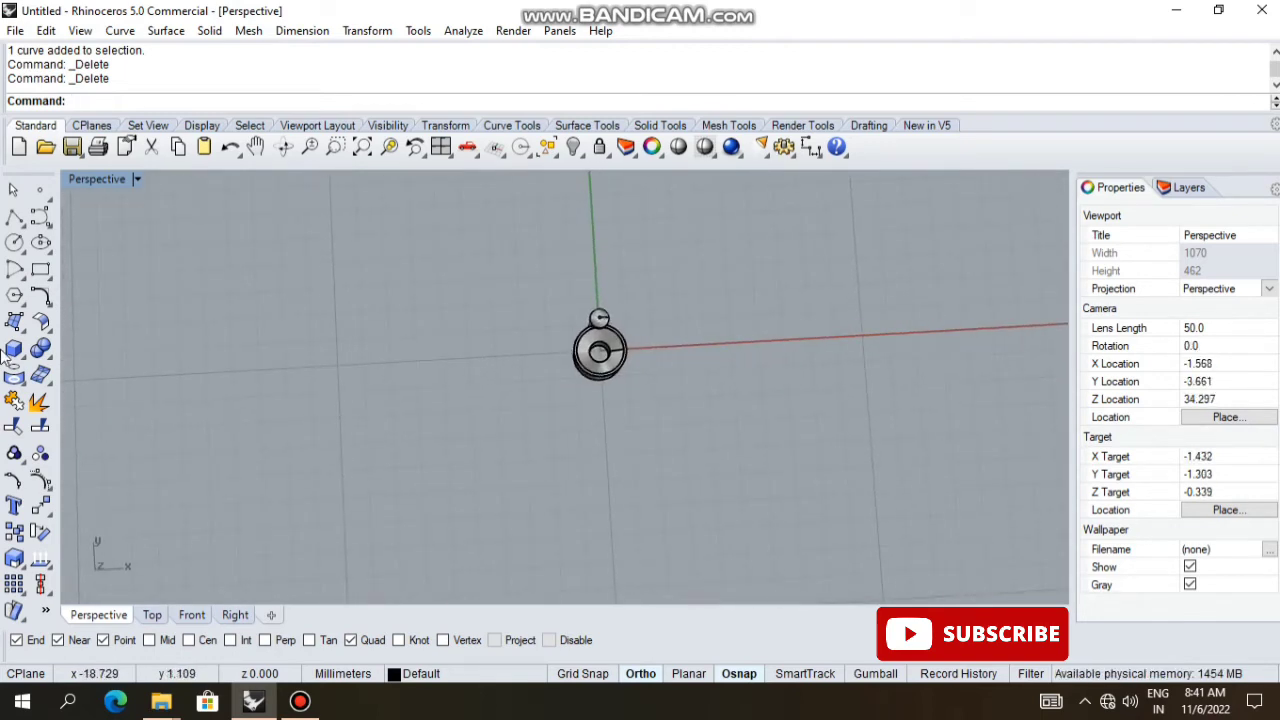
- Draw a corner-to-corner plane surface enclosing the model
click(17, 323)
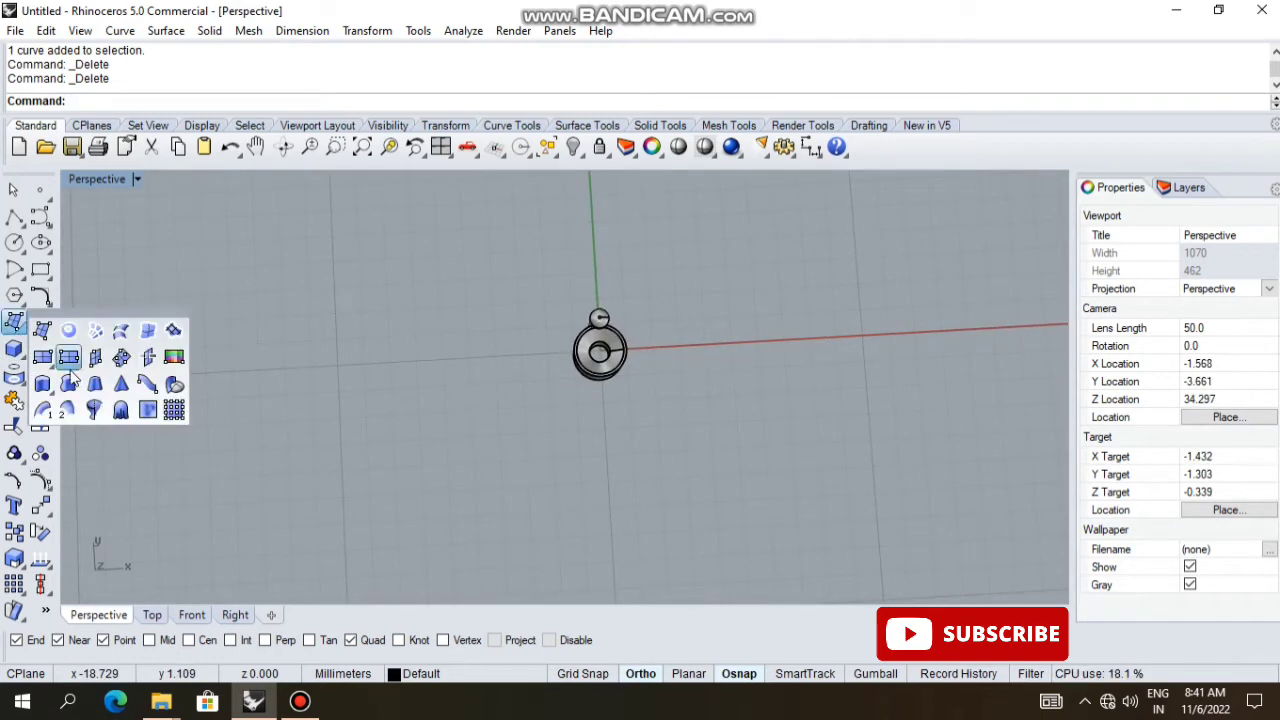
click(43, 358)
click(536, 280)
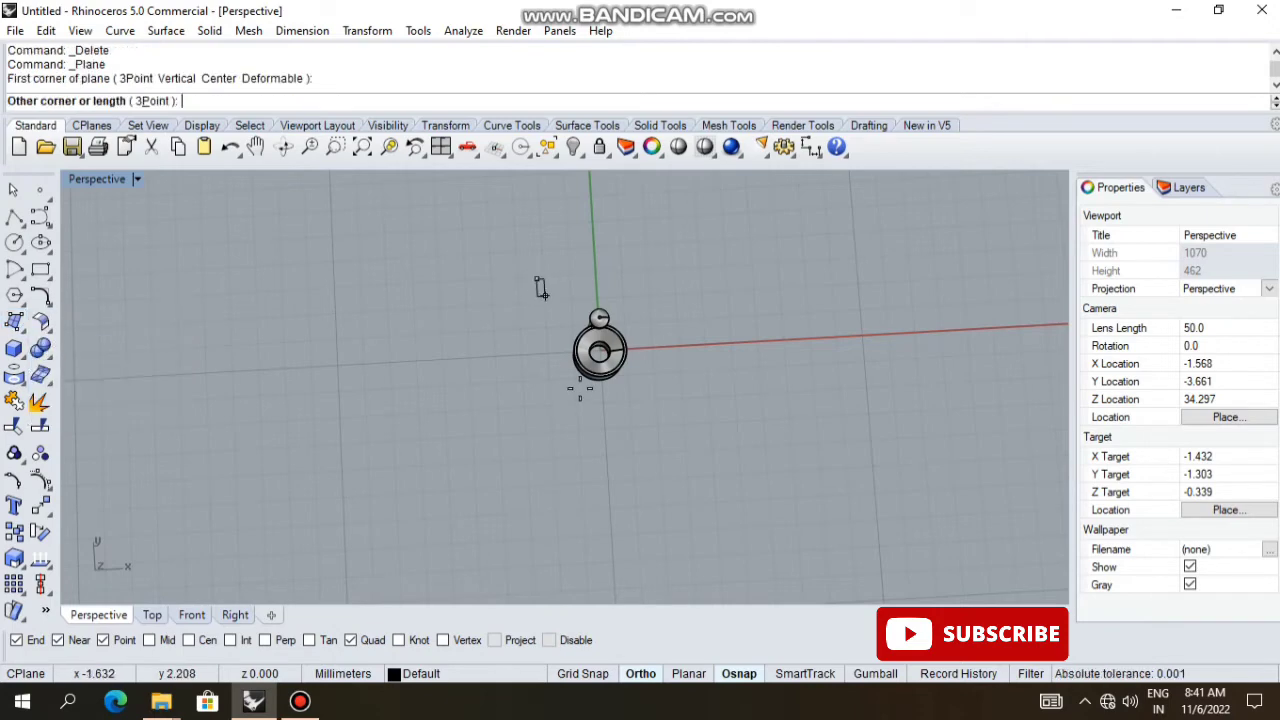
click(693, 418)
click(645, 405)
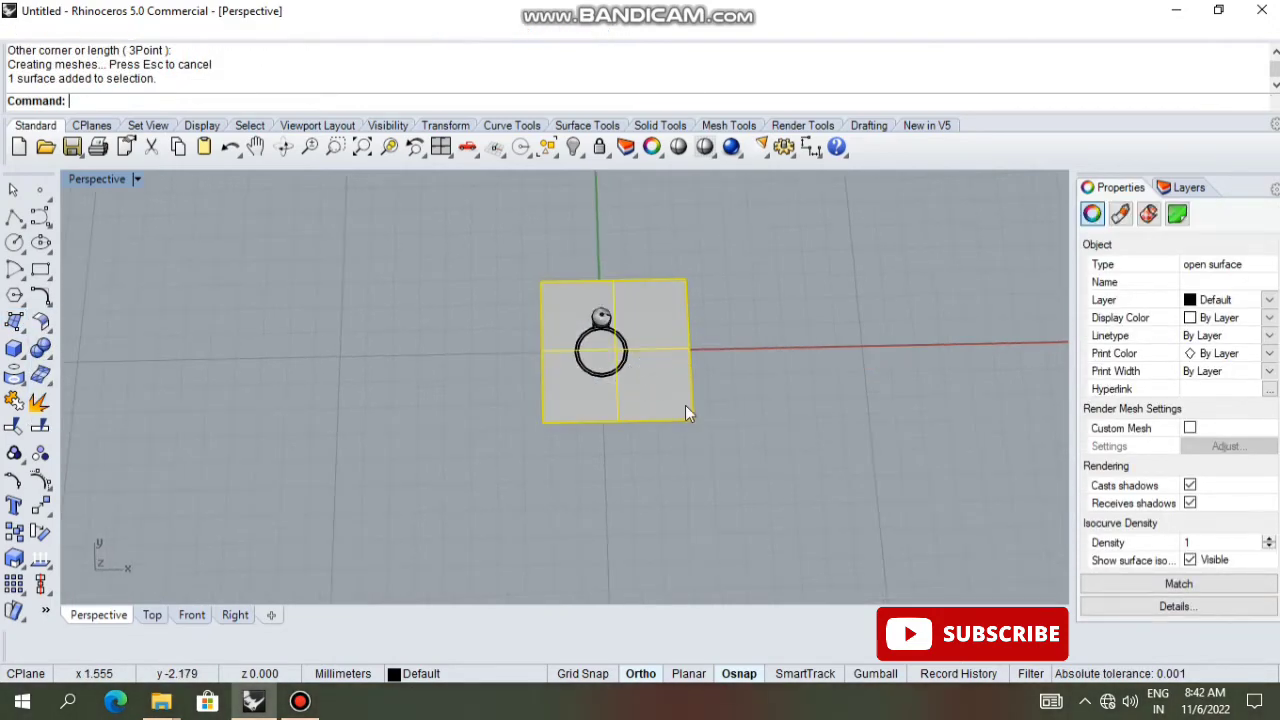
mouse_move(685, 405)
right_down()
mouse_move(427, 320)
mouse_move(440, 294)
right_up()
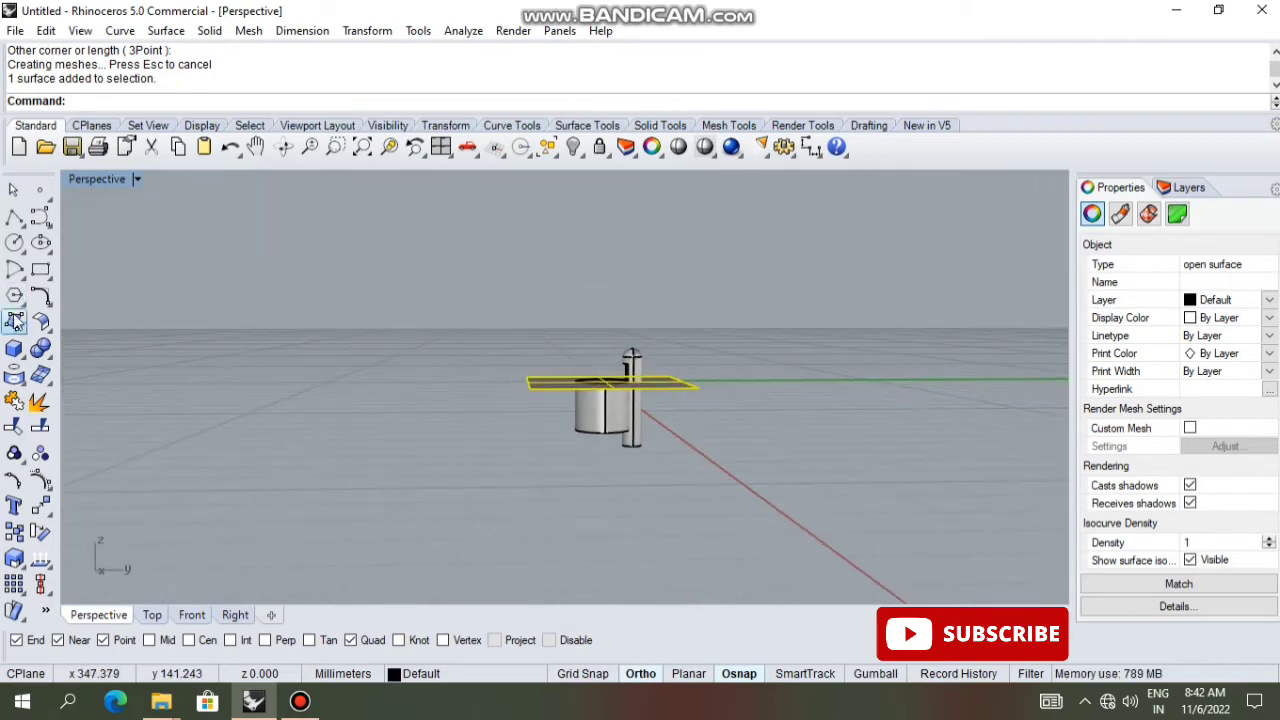
- Offset the plane 1.8 downward as a one-sided surface, then delete the original plane
click(48, 332)
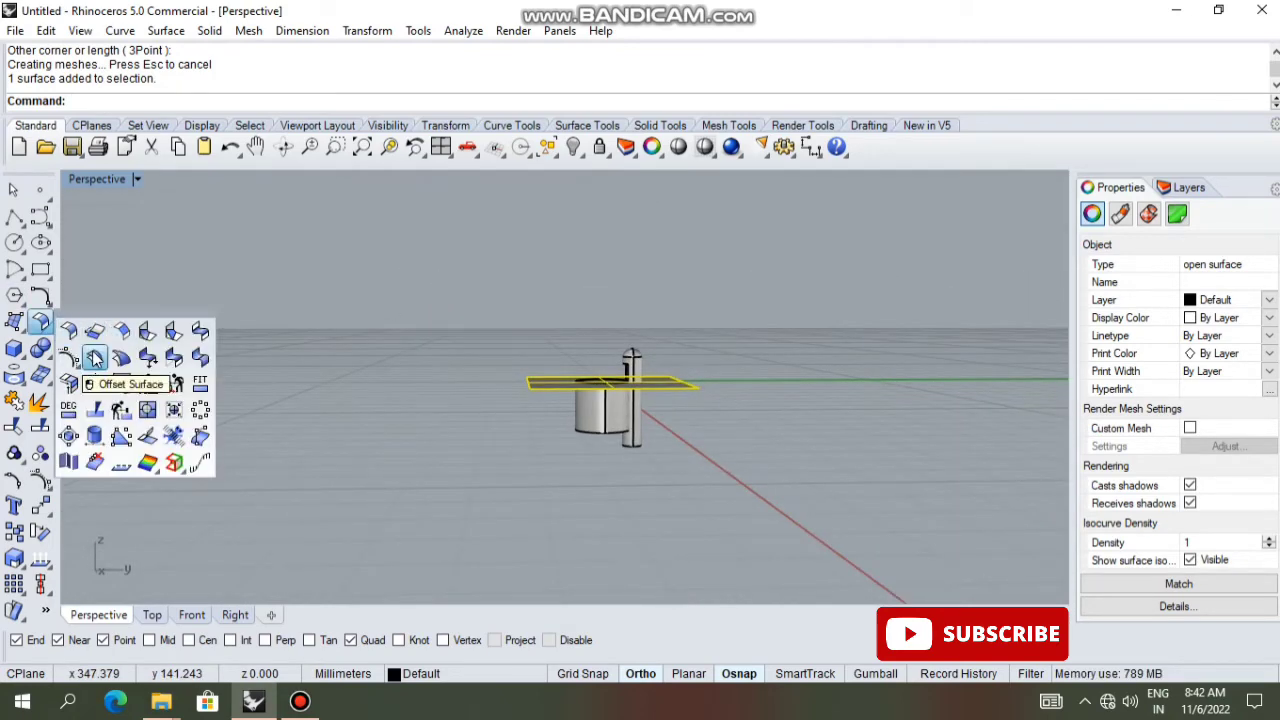
click(95, 358)
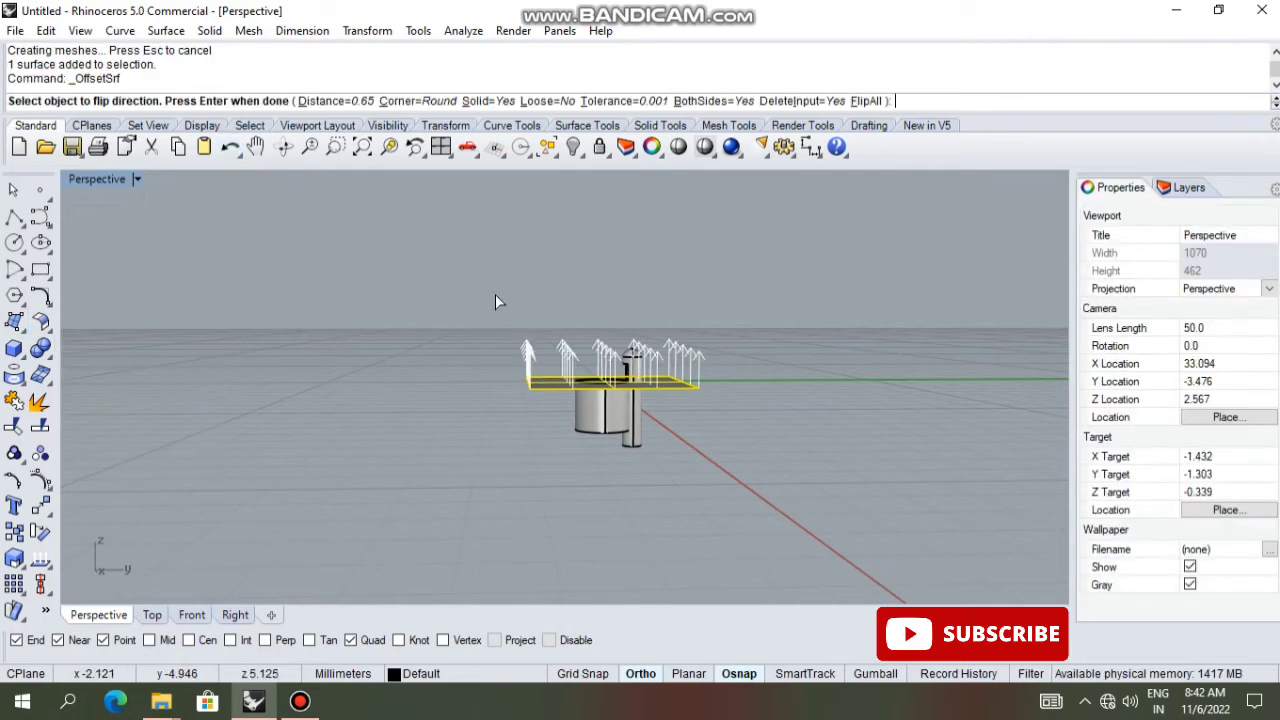
right_drag(547, 415, 543, 455)
click(543, 444)
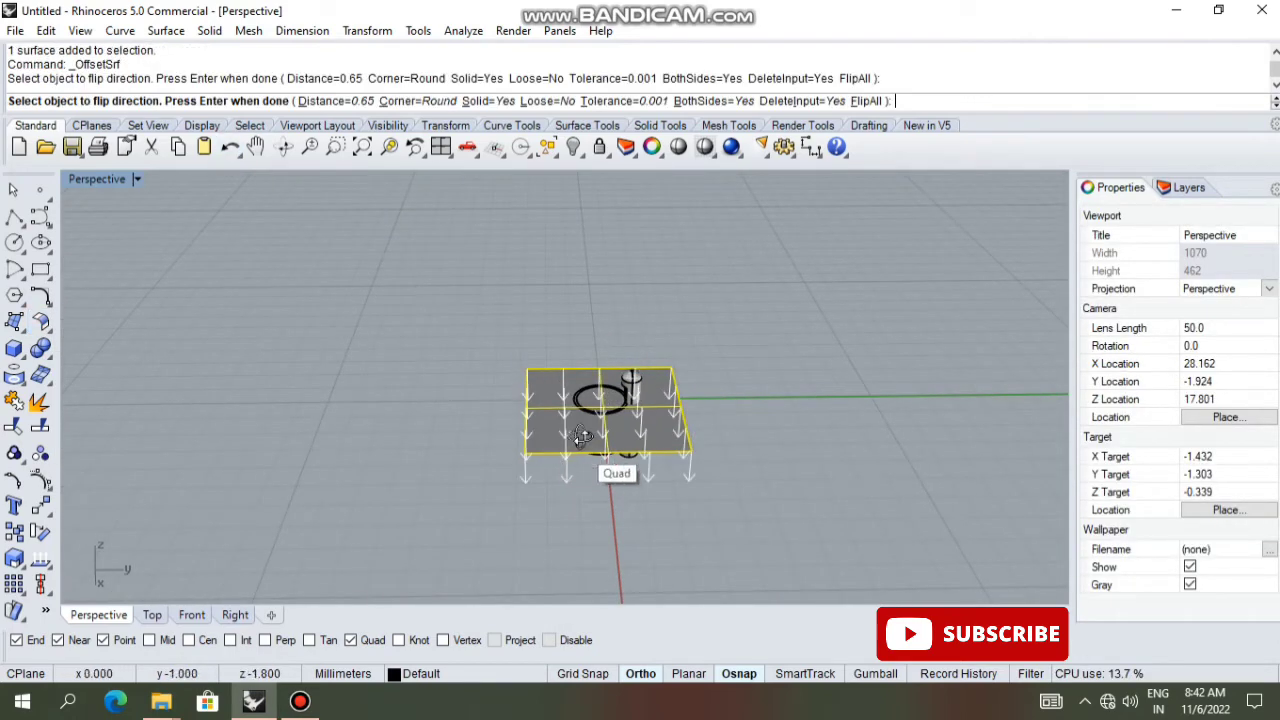
mouse_move(543, 444)
right_down()
mouse_move(573, 370)
mouse_move(520, 330)
right_up()
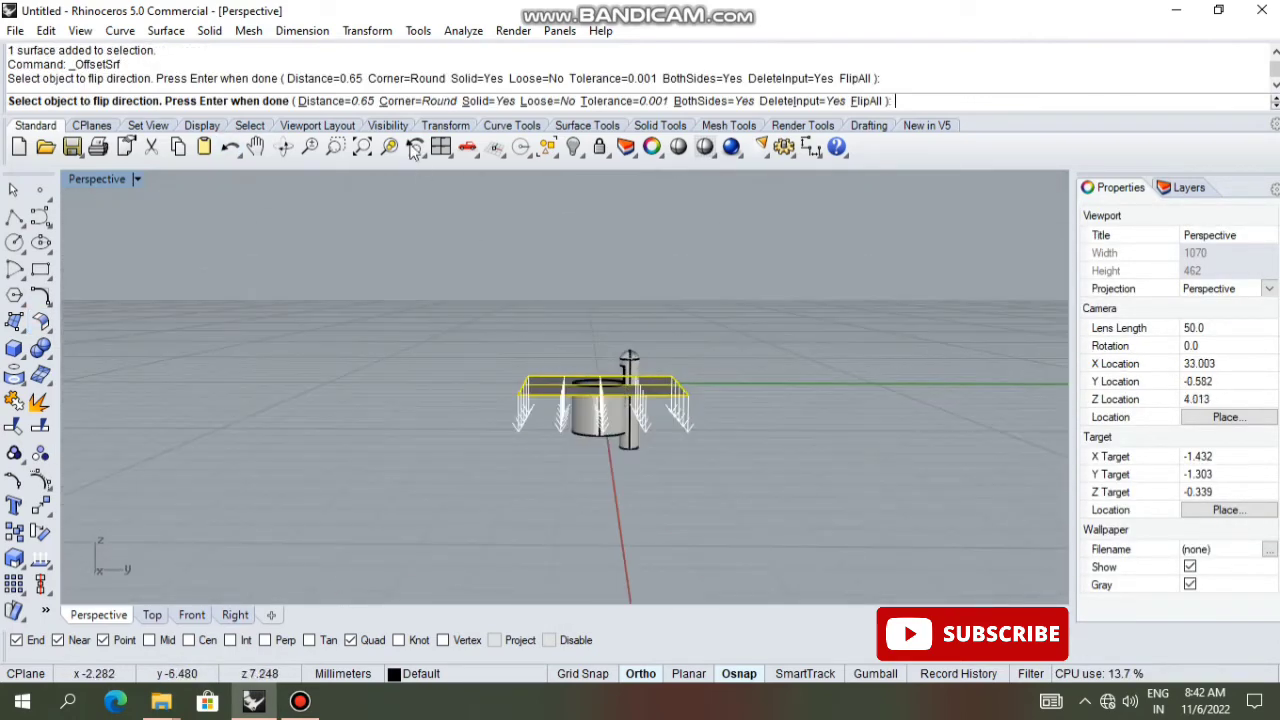
click(487, 101)
click(705, 101)
text(1.8)
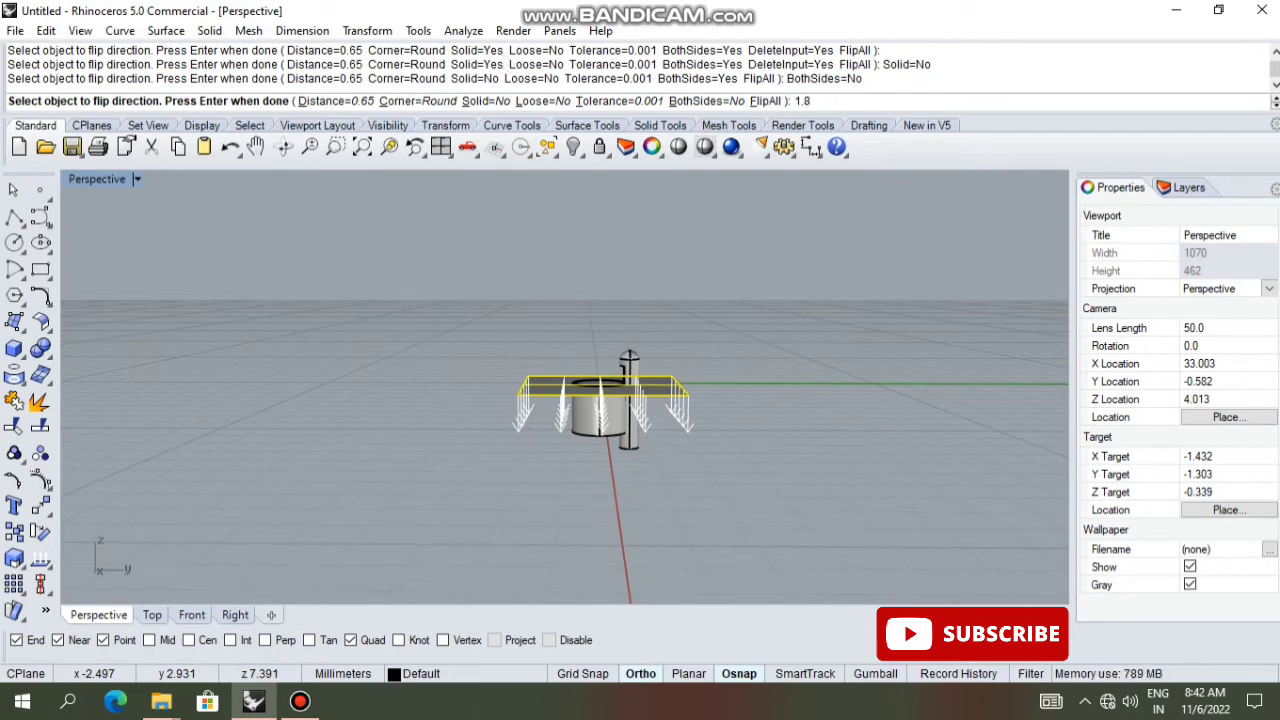
key(Return)
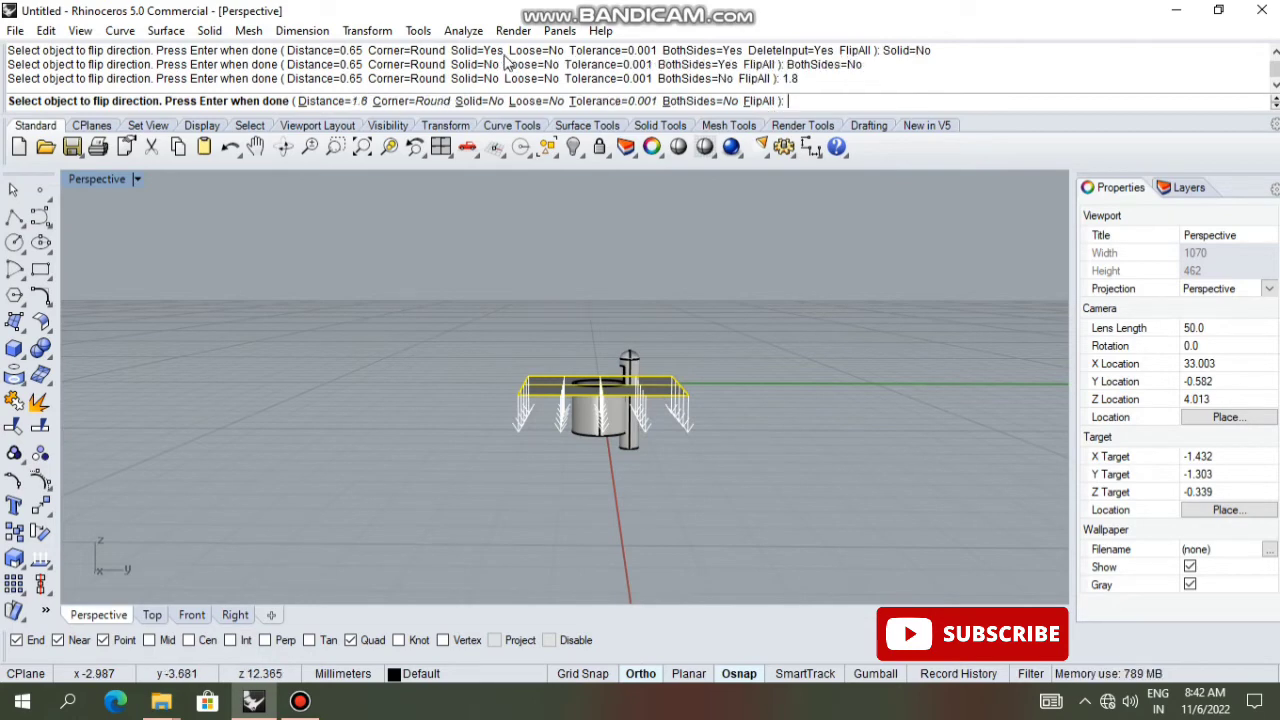
key(Return)
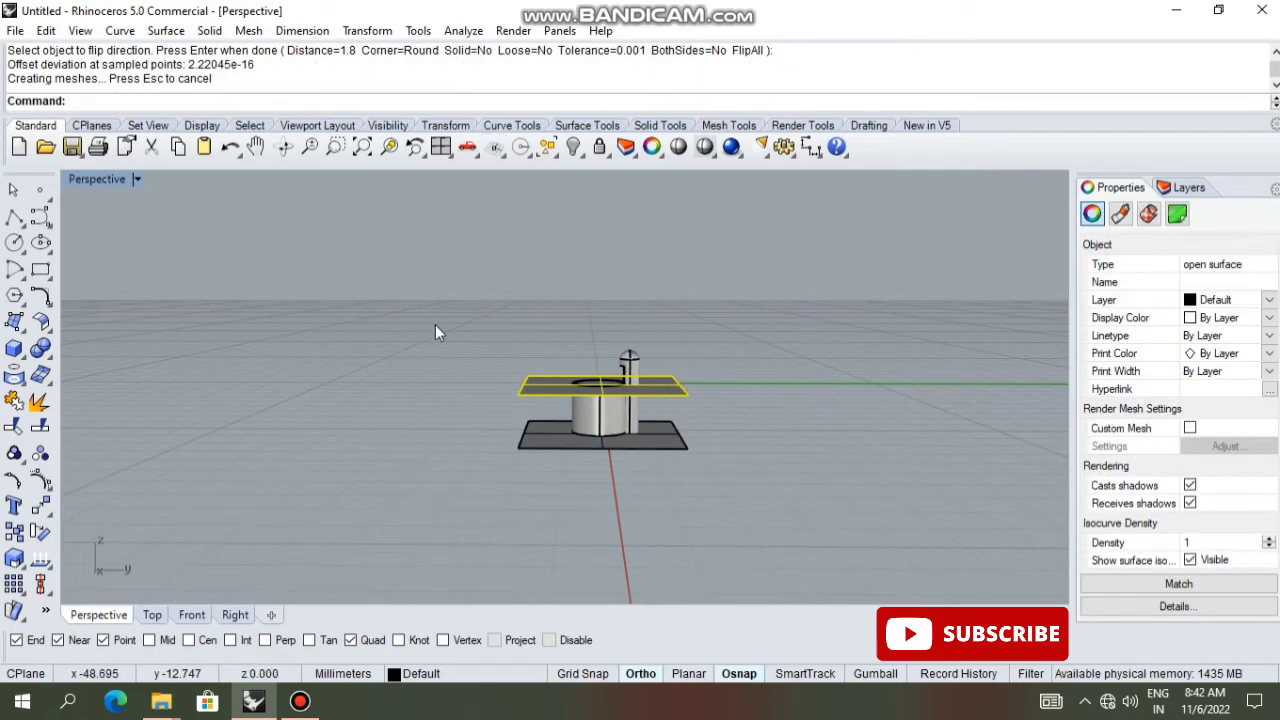
key(Delete)
right_drag(606, 474, 655, 287)
- Boolean-difference the base plane from the post to trim it
click(638, 412)
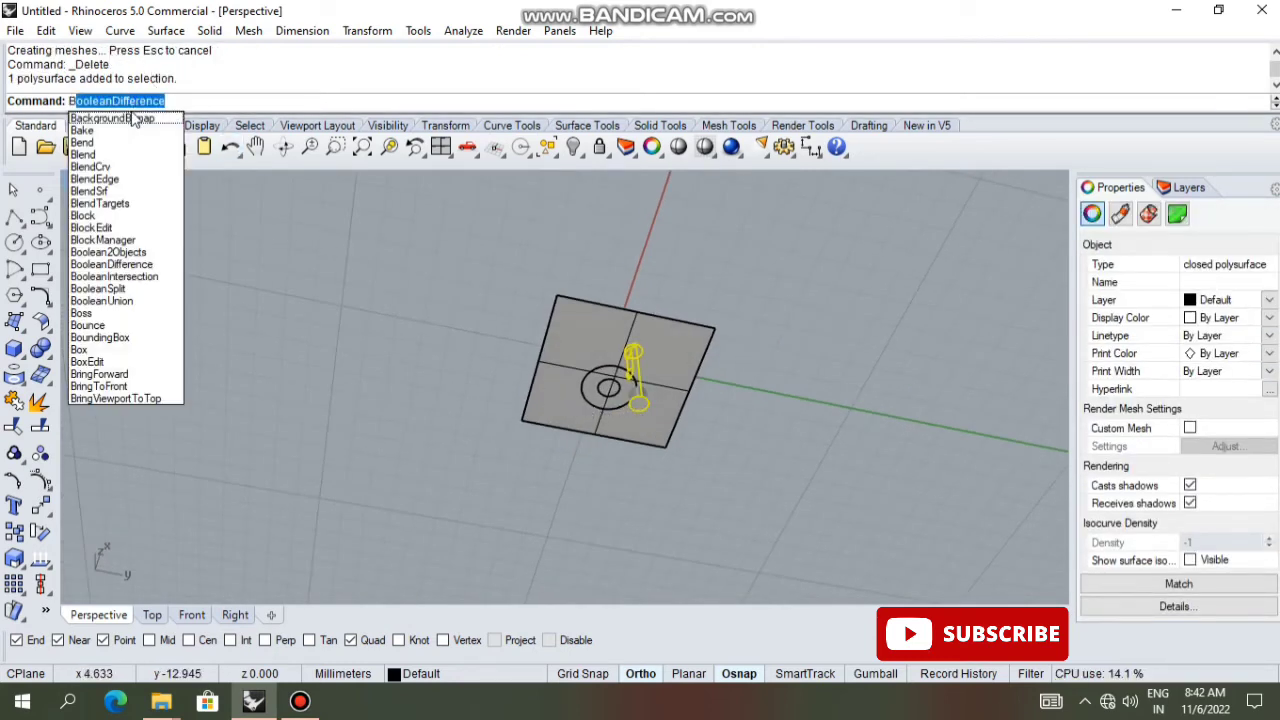
click(576, 338)
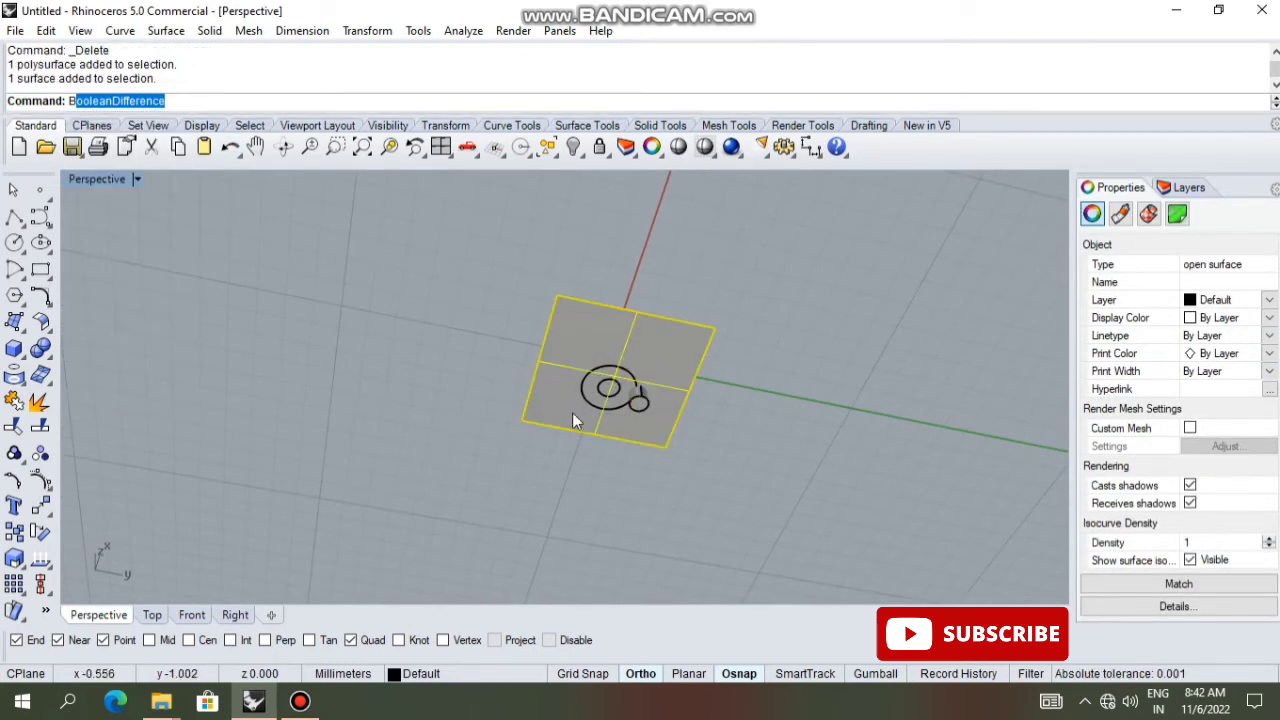
click(640, 410)
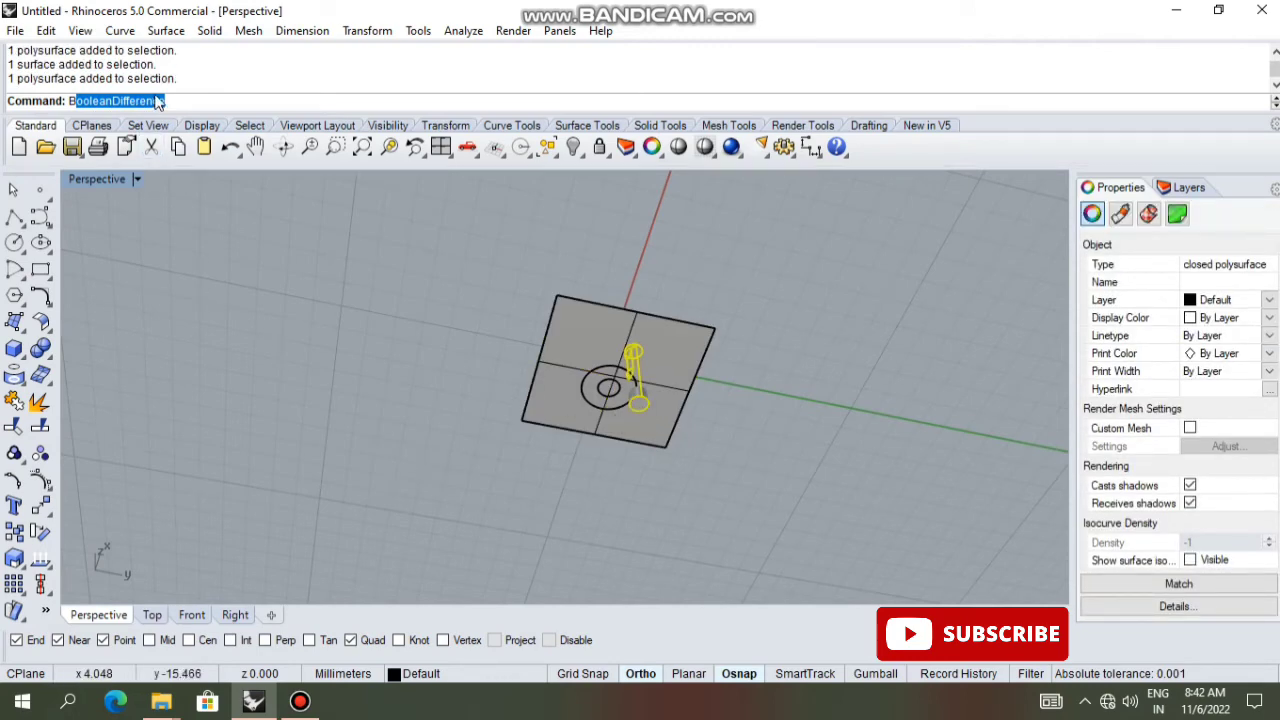
key(Return)
click(568, 336)
key(Return)
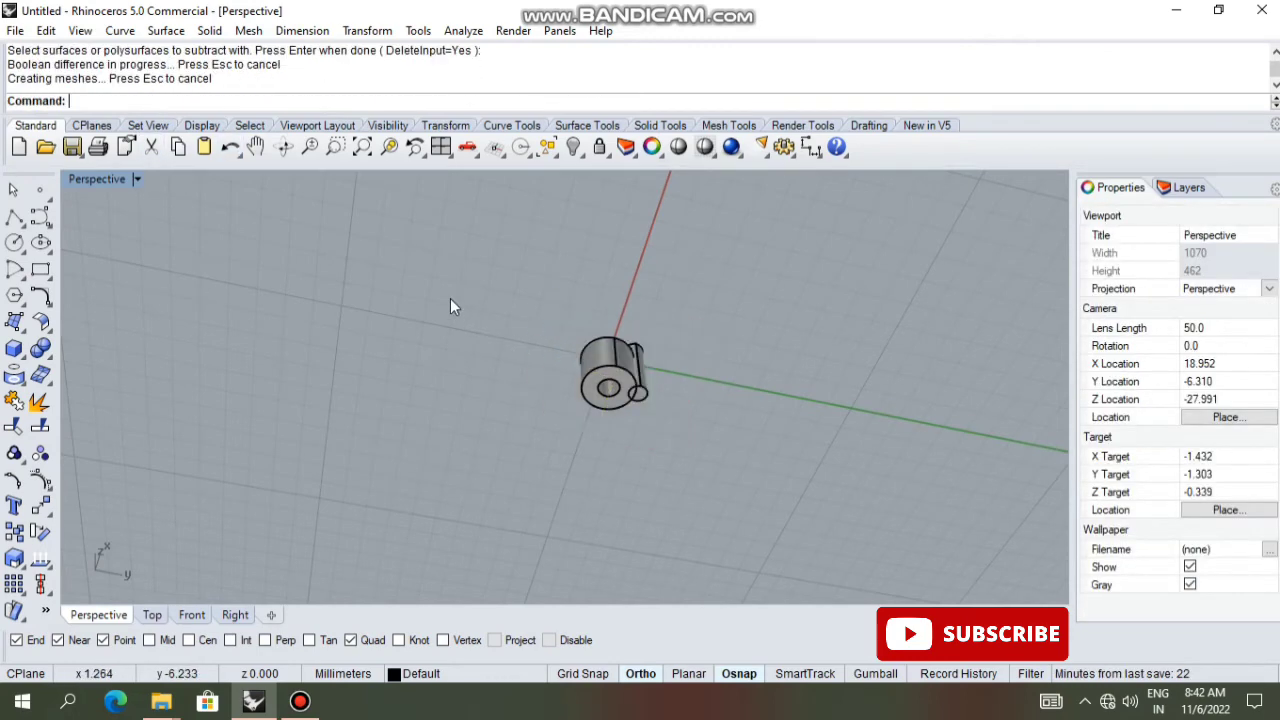
right_drag(450, 306, 670, 548)
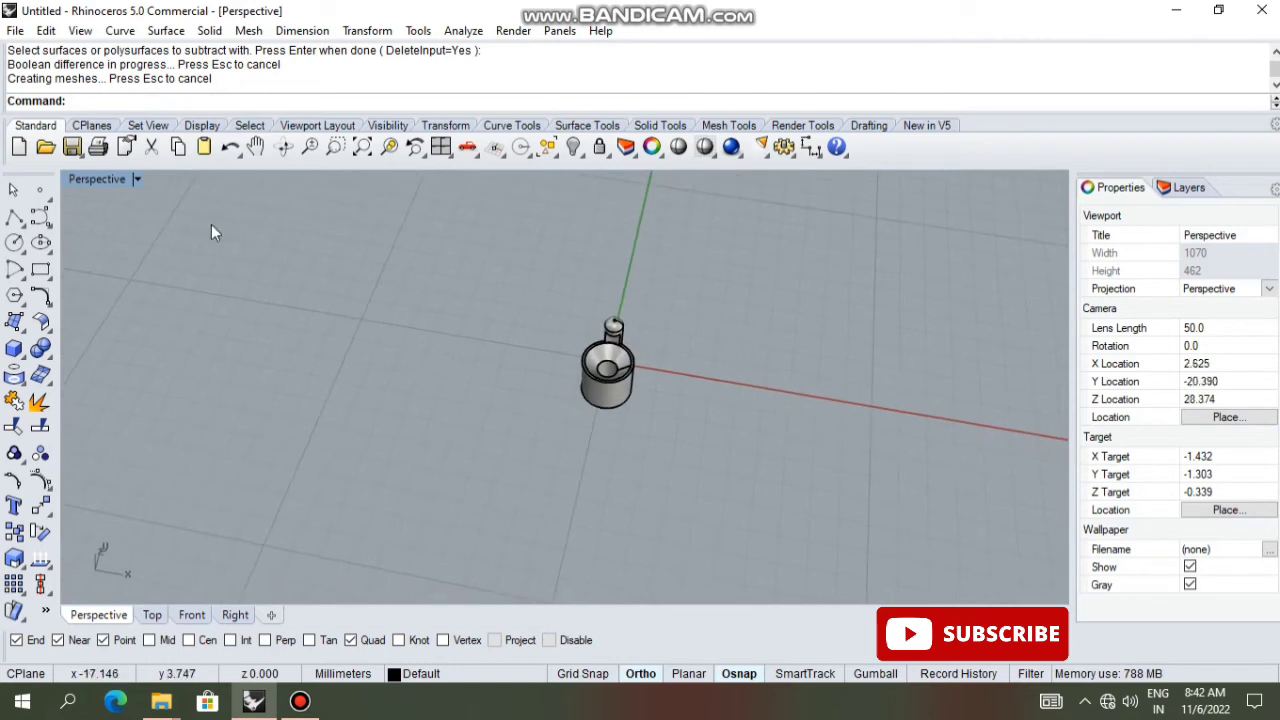
- Maximize the Top viewport and center the part in it
double_click(107, 183)
double_click(83, 181)
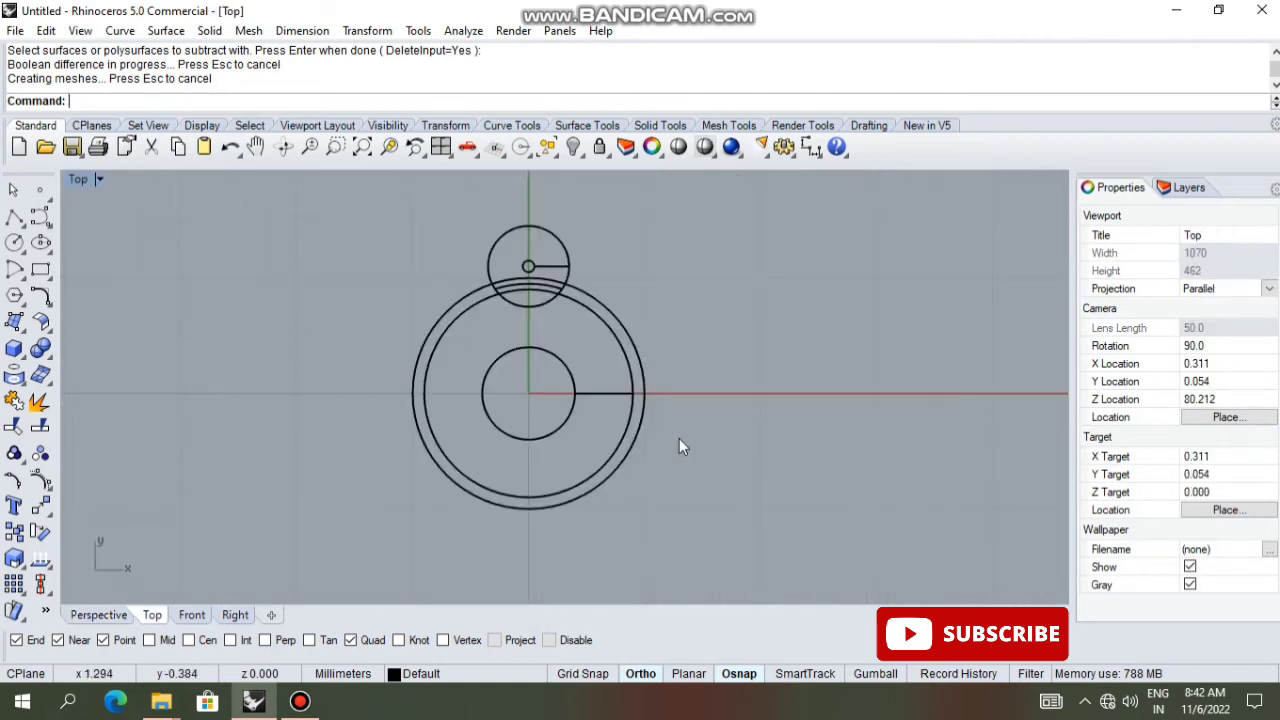
right_drag(645, 333, 640, 391)
- Switch to Shaded display and polar-array the side post: center 0, 4 items, 360°
click(706, 147)
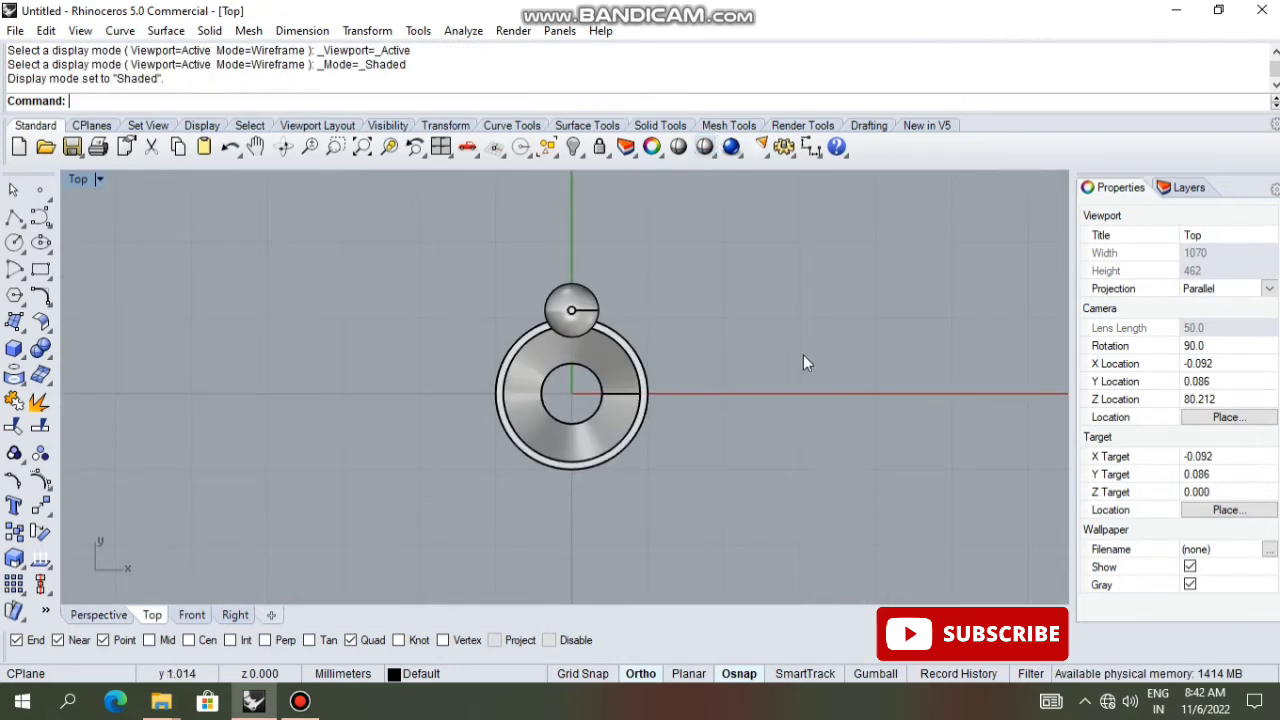
right_drag(806, 360, 797, 340)
click(567, 320)
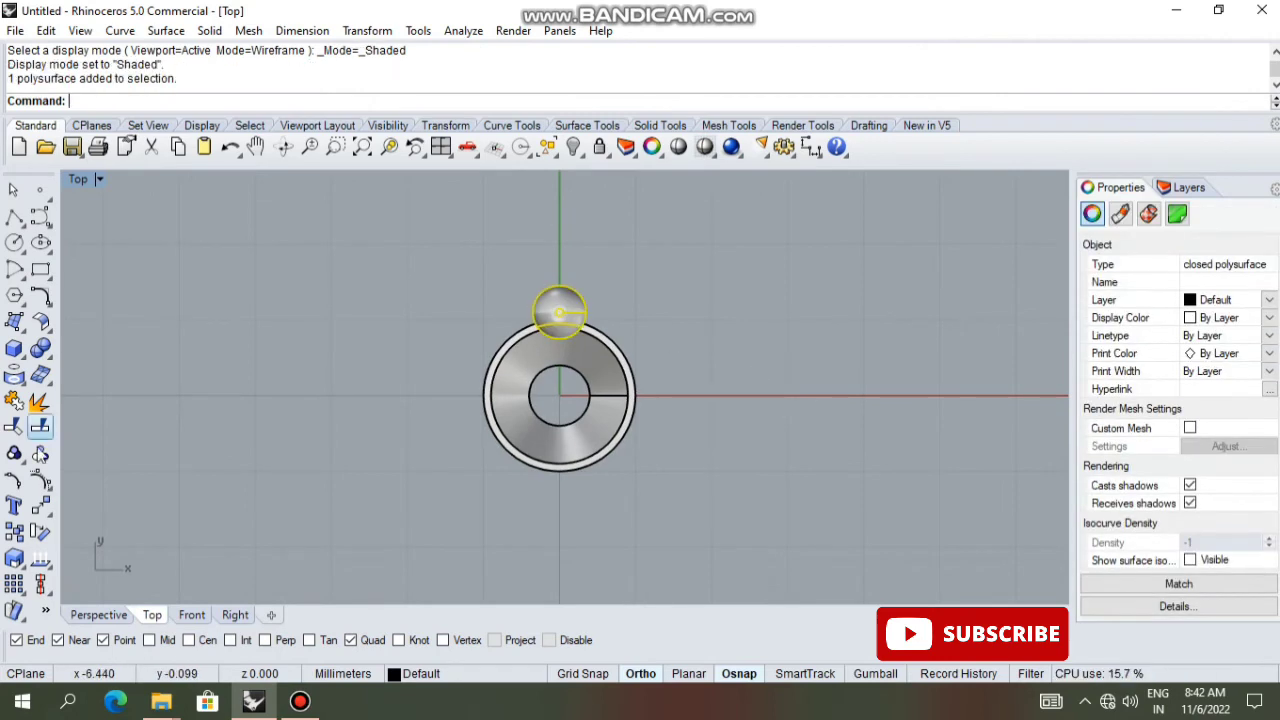
click(47, 512)
click(94, 567)
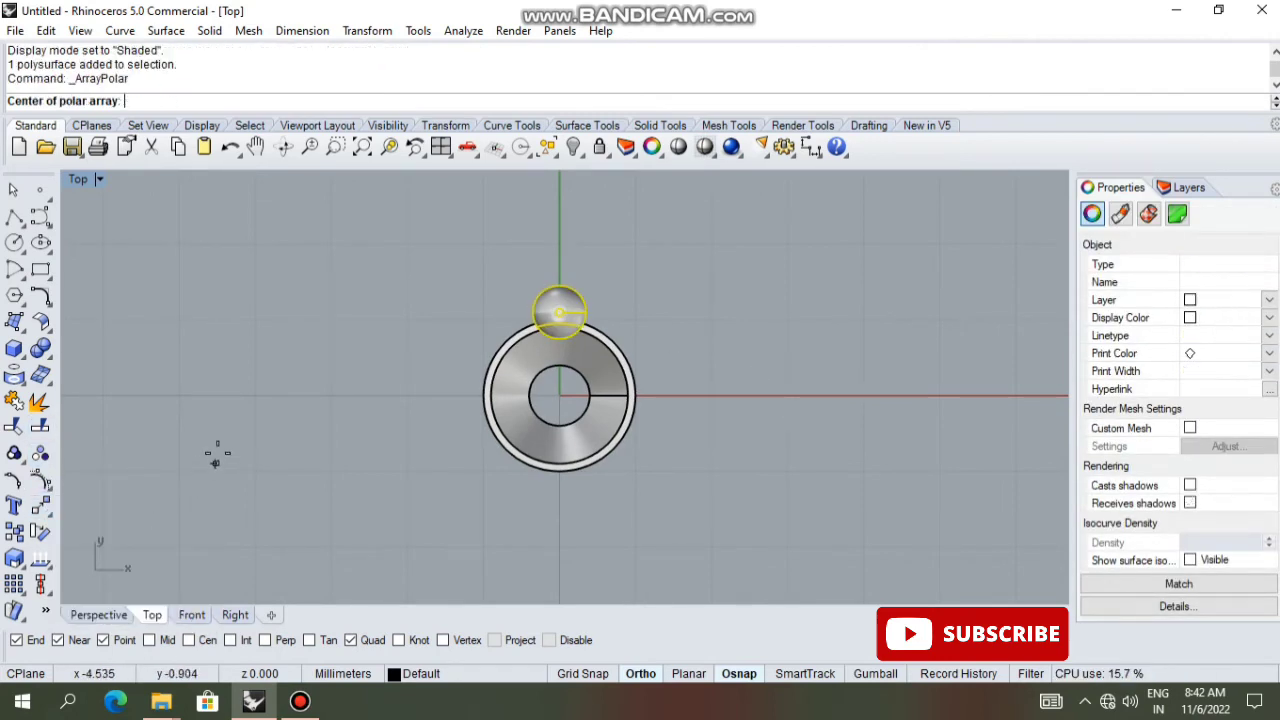
text(0)
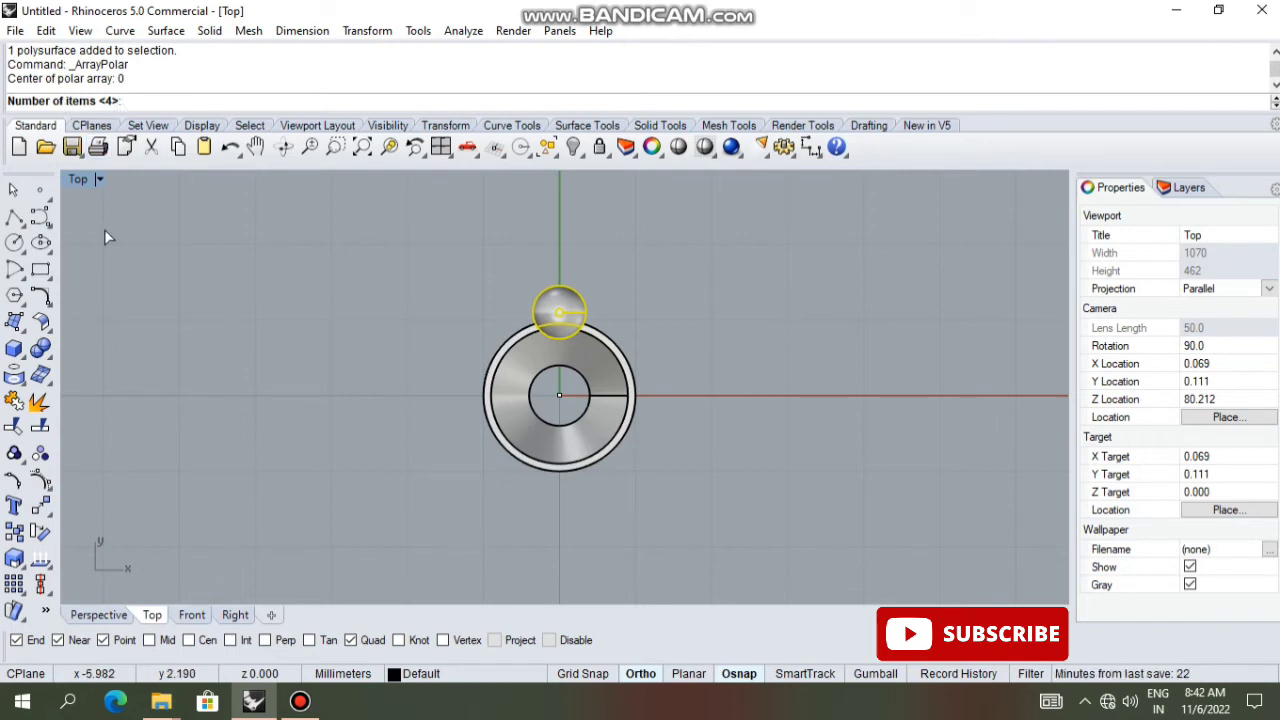
key(Return)
key(Return)
key(Return)
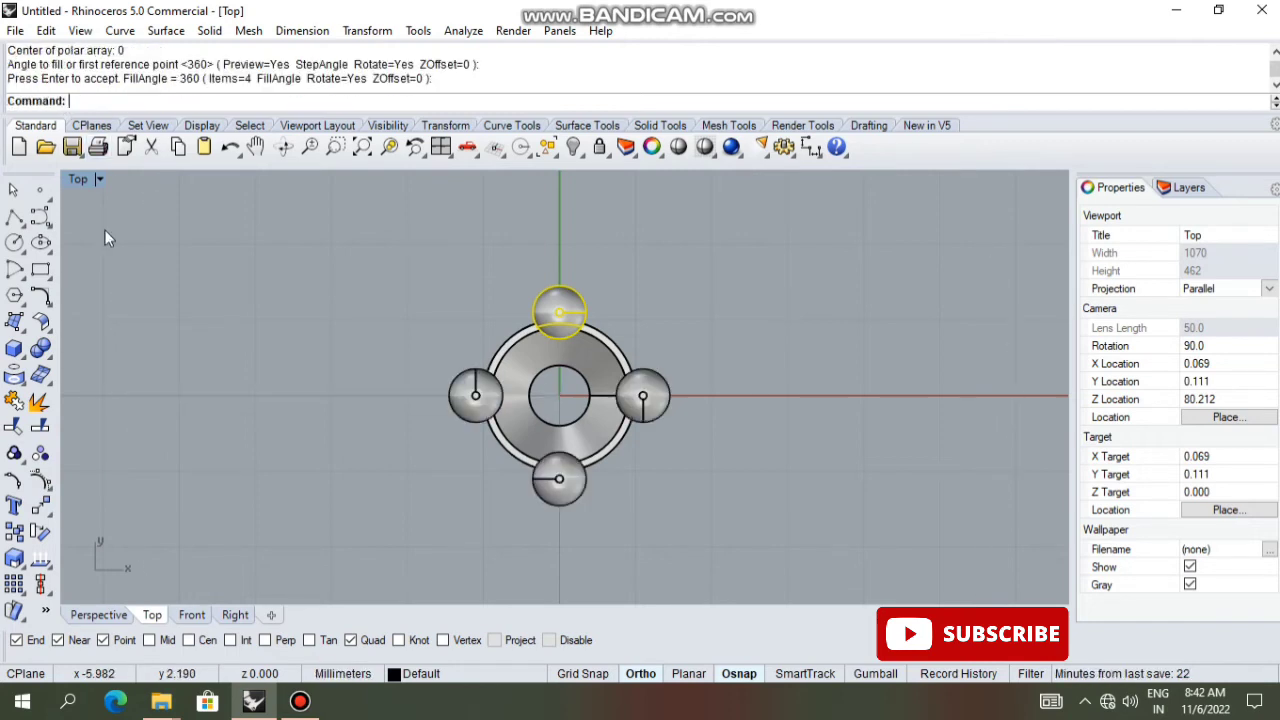
key(ctrl+F4)
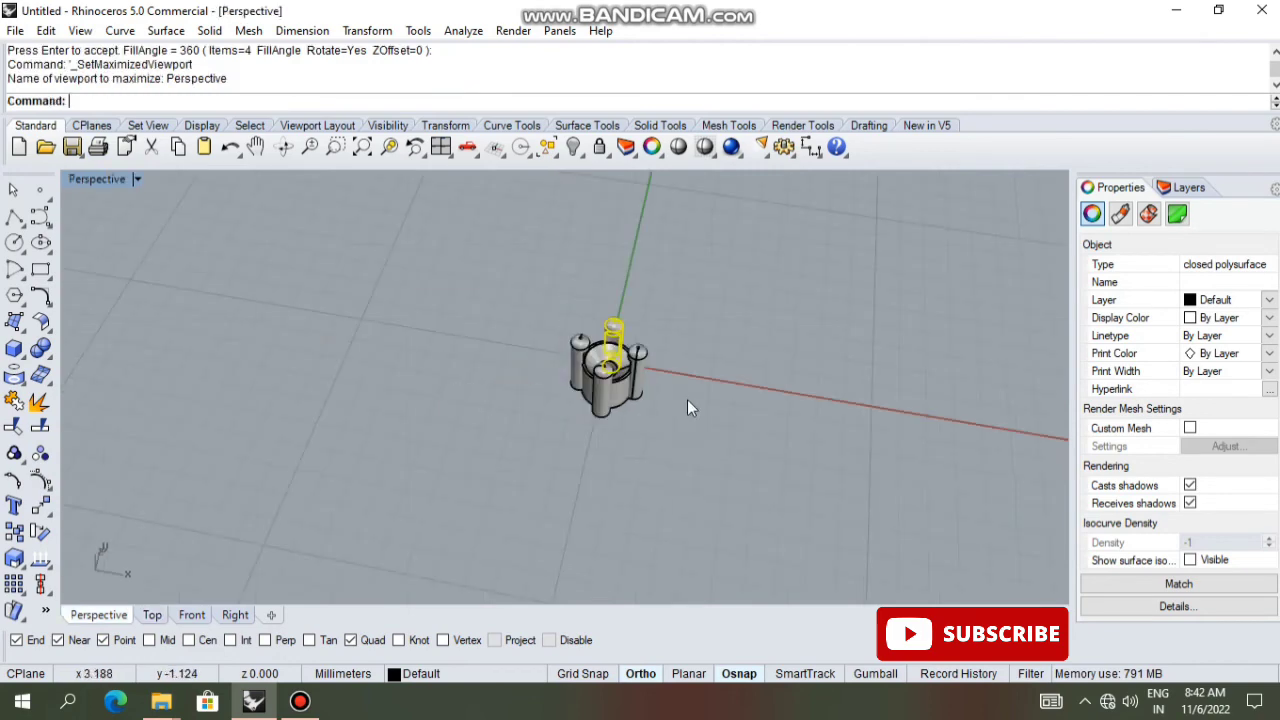
key(Escape)
mouse_move(610, 420)
right_down()
mouse_move(650, 444)
mouse_move(660, 509)
mouse_move(690, 497)
mouse_move(650, 438)
mouse_move(716, 378)
mouse_move(674, 399)
mouse_move(620, 386)
mouse_move(655, 366)
mouse_move(478, 334)
mouse_move(569, 286)
mouse_move(674, 380)
mouse_move(227, 241)
right_up()
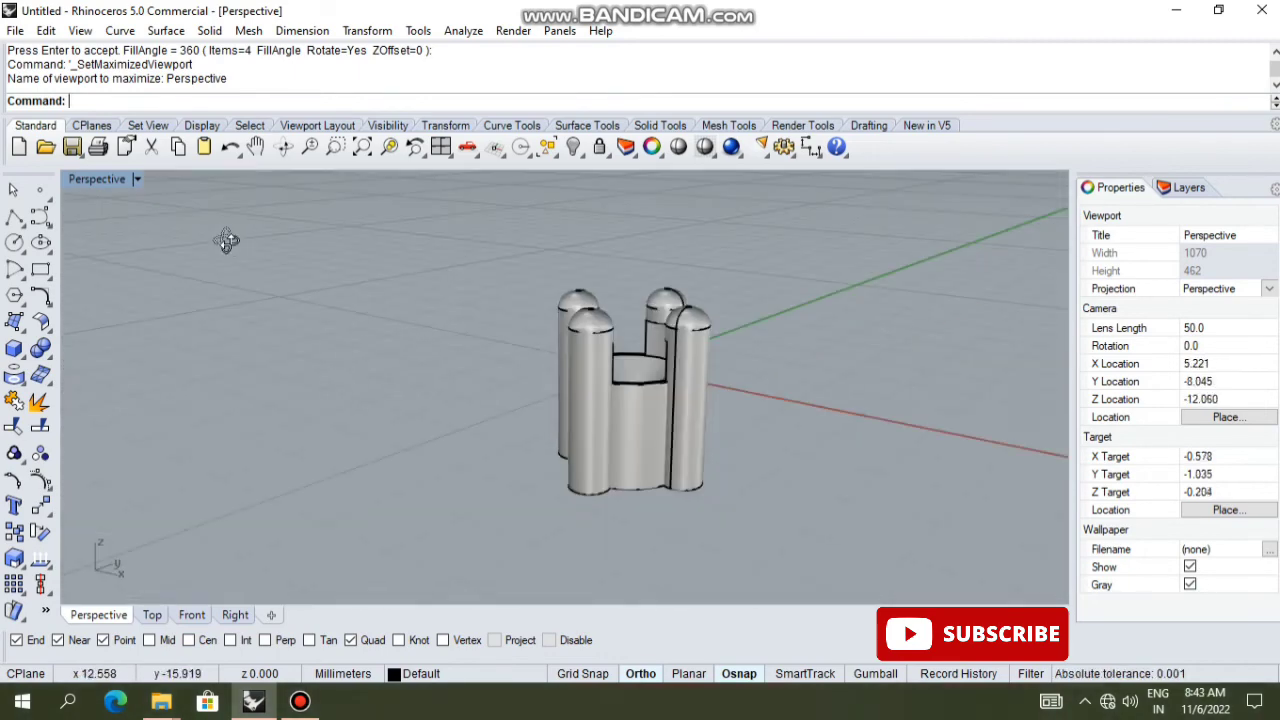
double_click(110, 182)
double_click(82, 180)
scroll(571, 270, down, 2)
scroll(603, 346, down, 1)
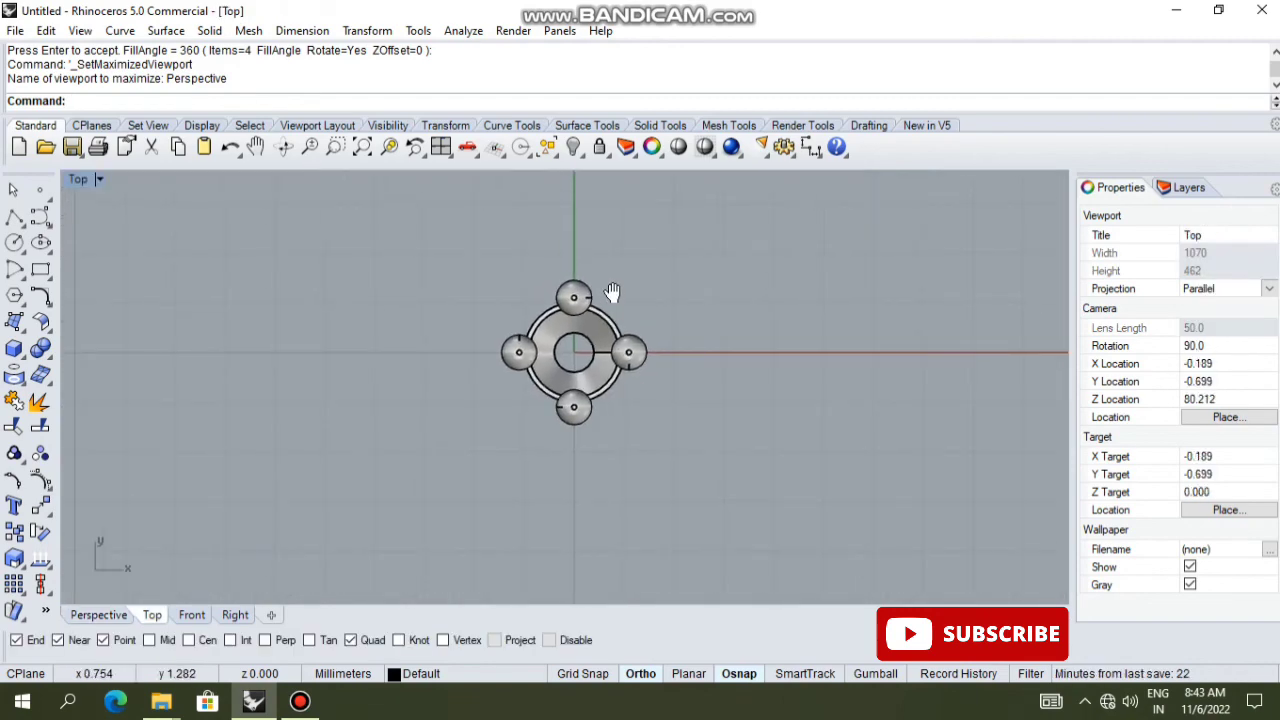